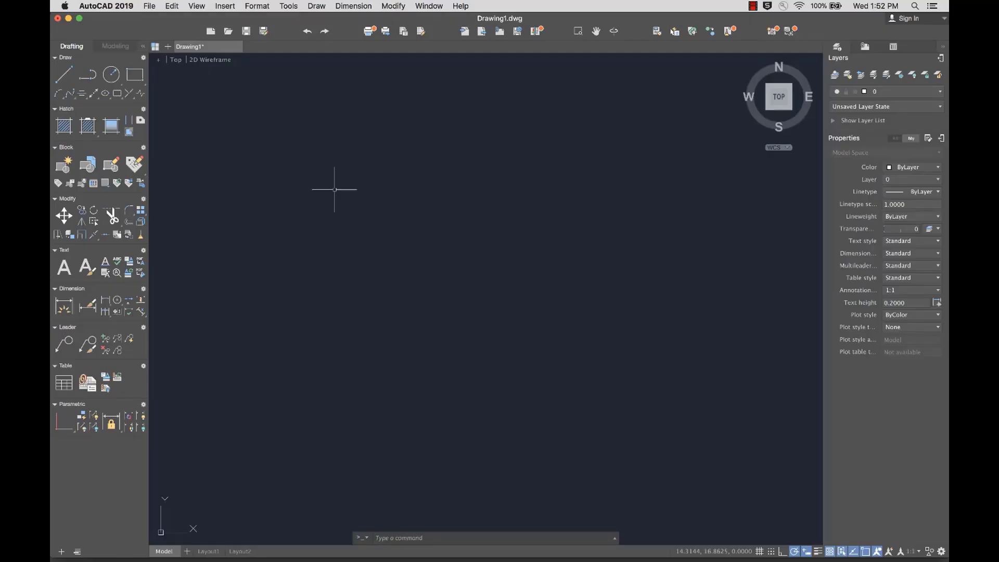
# Change the Application Preferences interface language to 日本語 (Japanese) and confirm
pyautogui.click(108, 8)
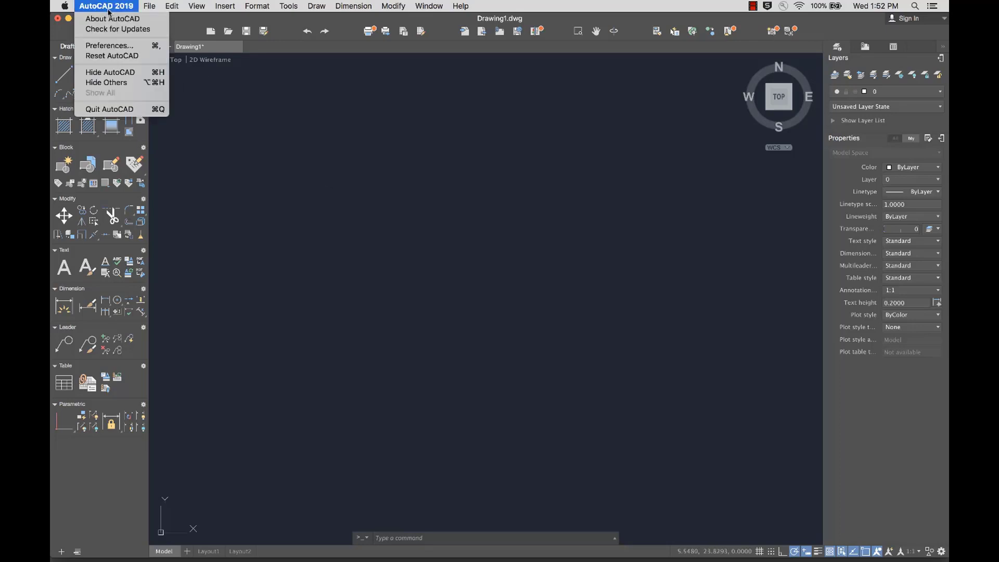
pyautogui.click(115, 46)
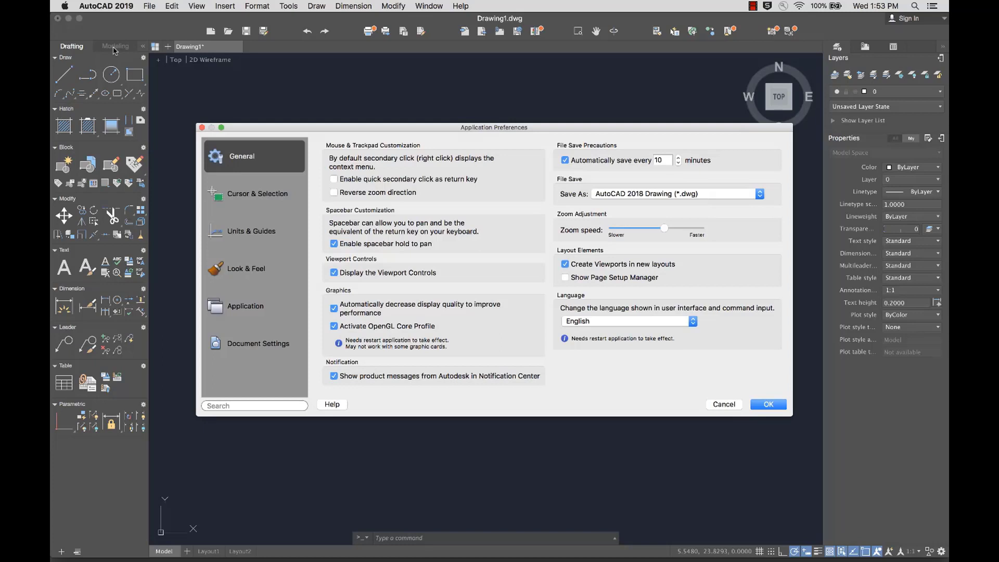
pyautogui.click(660, 322)
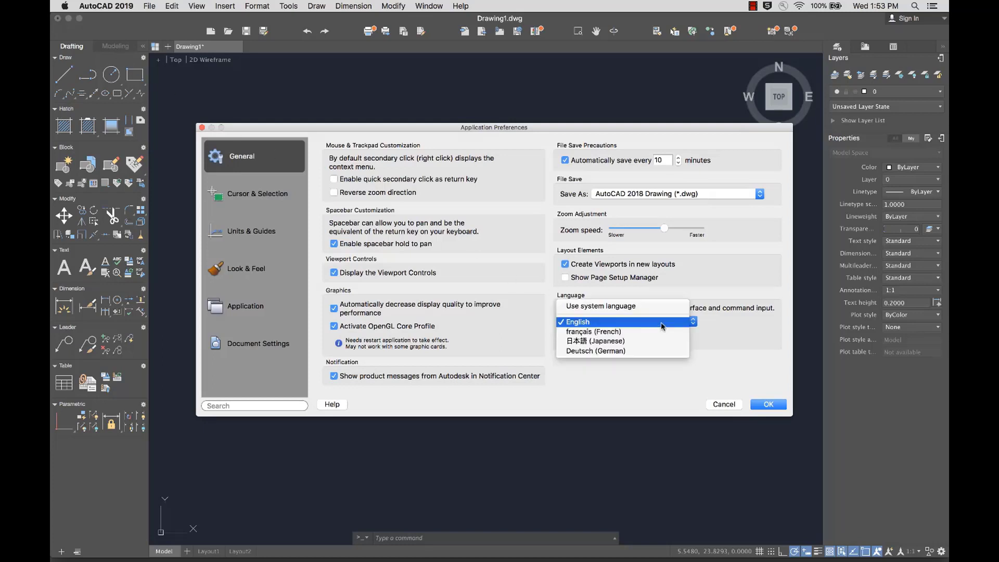
pyautogui.click(658, 341)
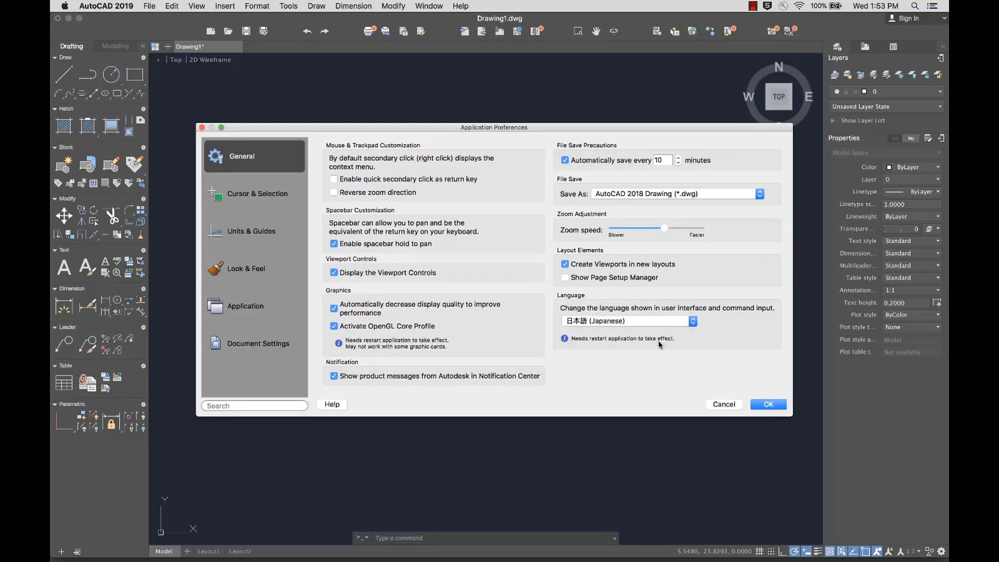
pyautogui.click(769, 404)
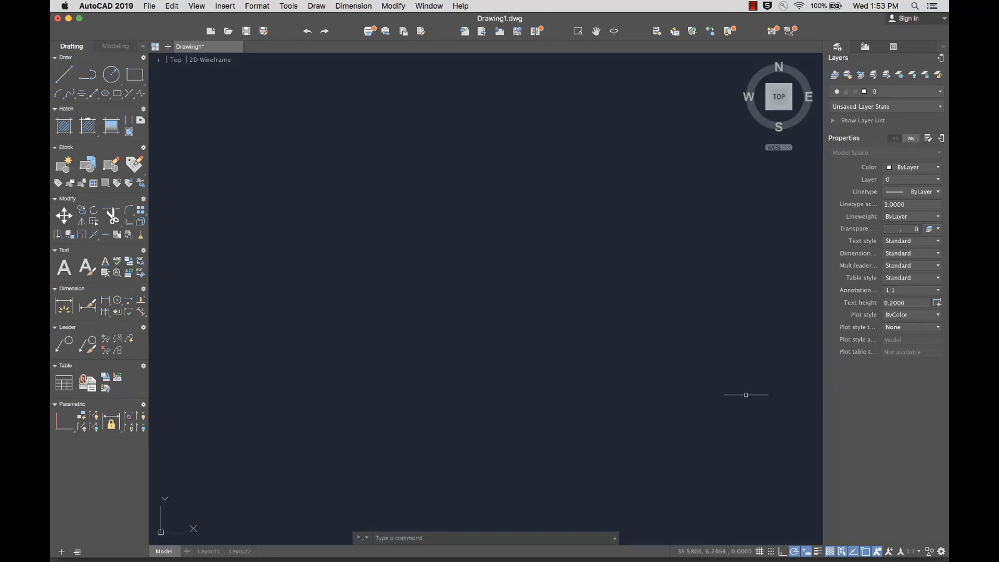
# Quit AutoCAD to apply the language, then start a new drawing from acad.dwt
pyautogui.click(104, 8)
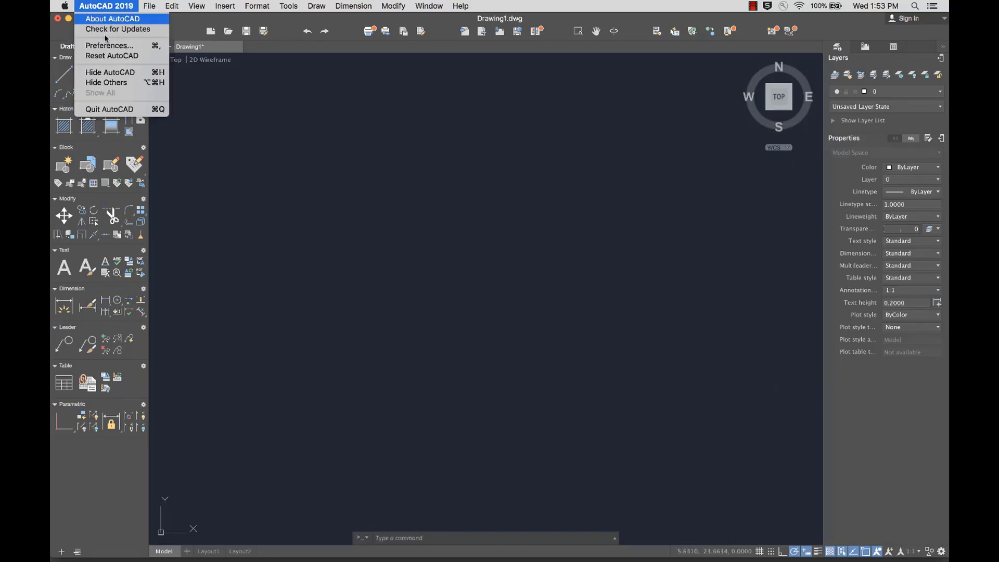
pyautogui.click(104, 105)
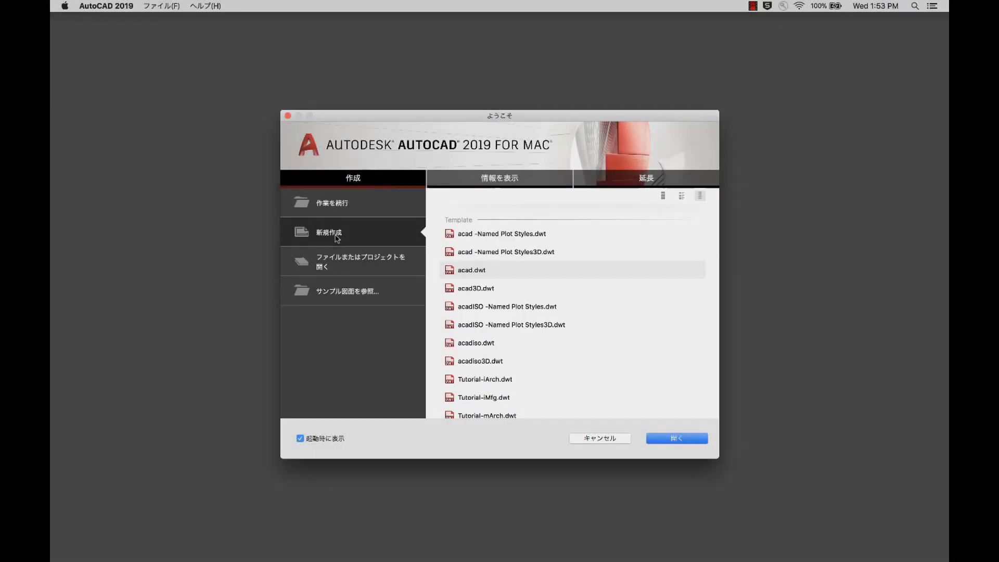
pyautogui.click(470, 272)
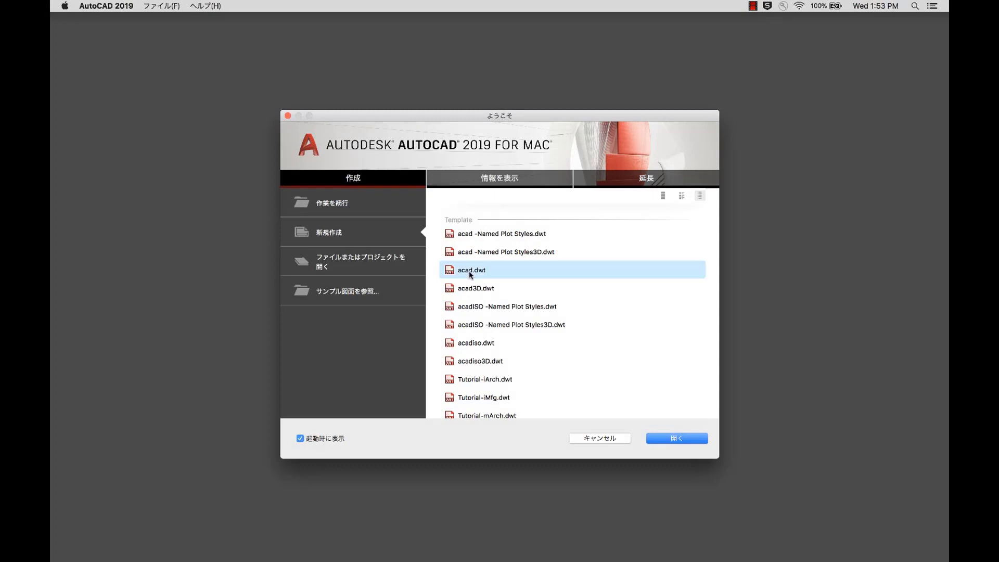
pyautogui.doubleClick(470, 272)
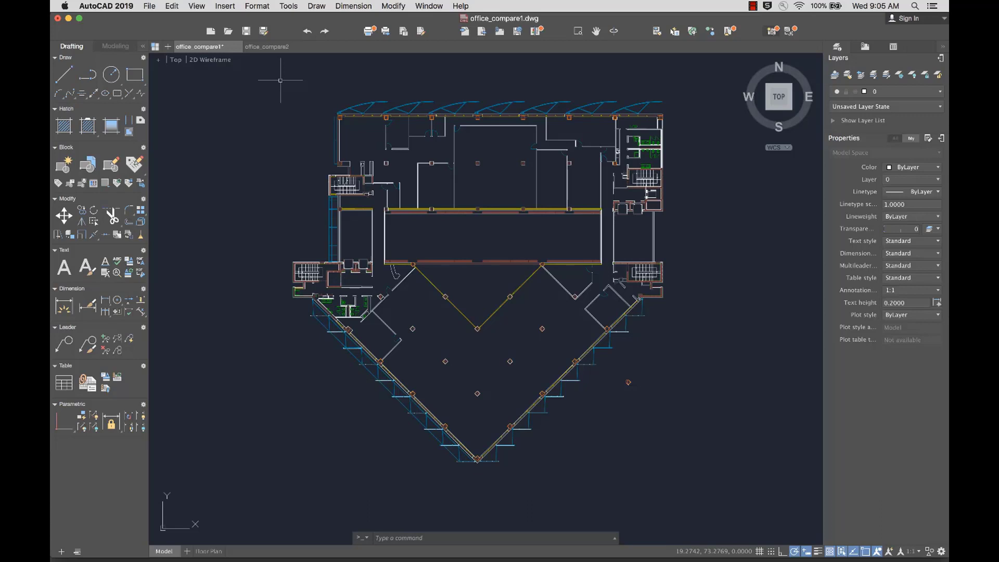
# Close the office_compare2 tab and run DWG Compare against office_compare2.dwg
pyautogui.click(268, 46)
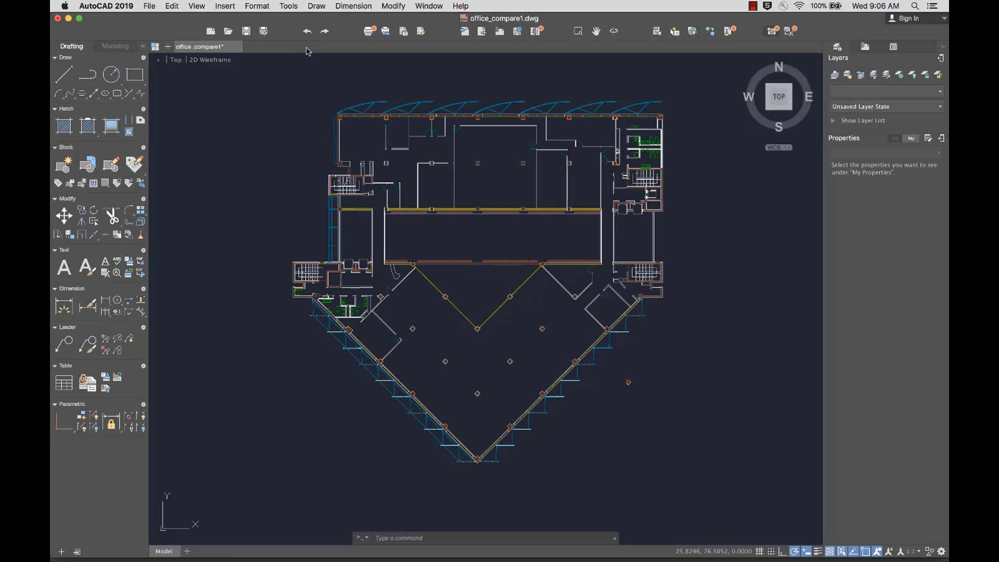
pyautogui.click(307, 47)
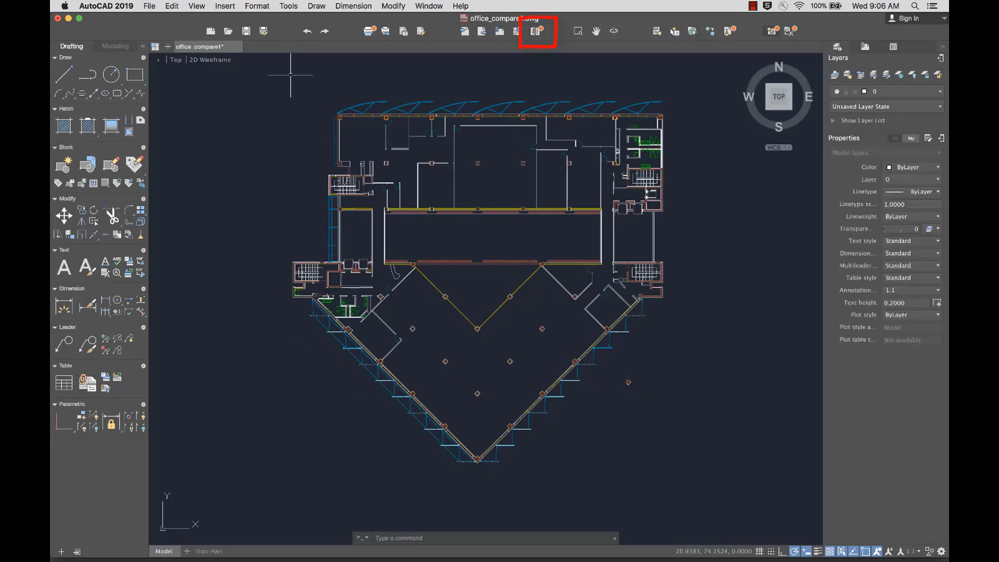
pyautogui.click(536, 34)
pyautogui.click(610, 200)
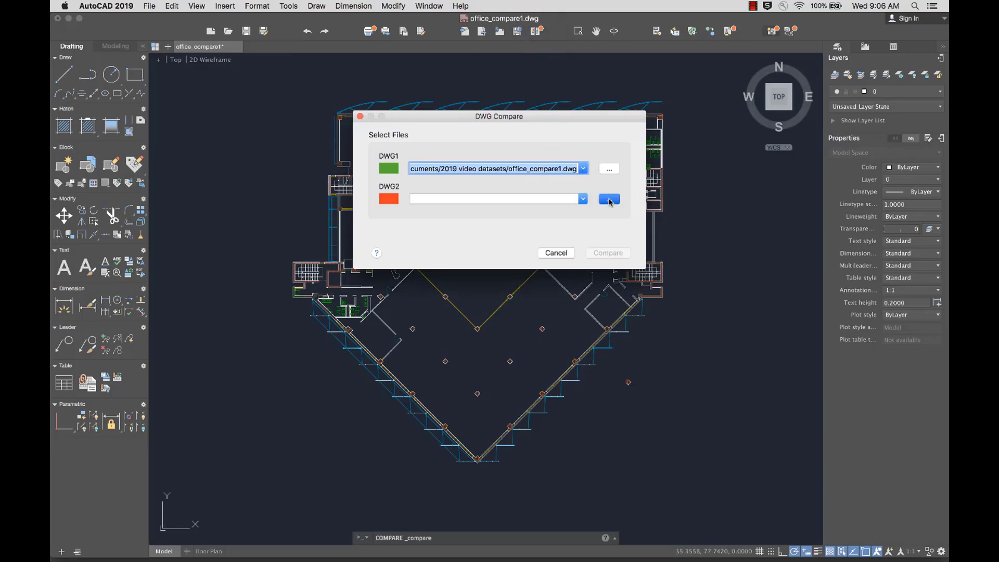
pyautogui.scroll(-5, 599, 222)
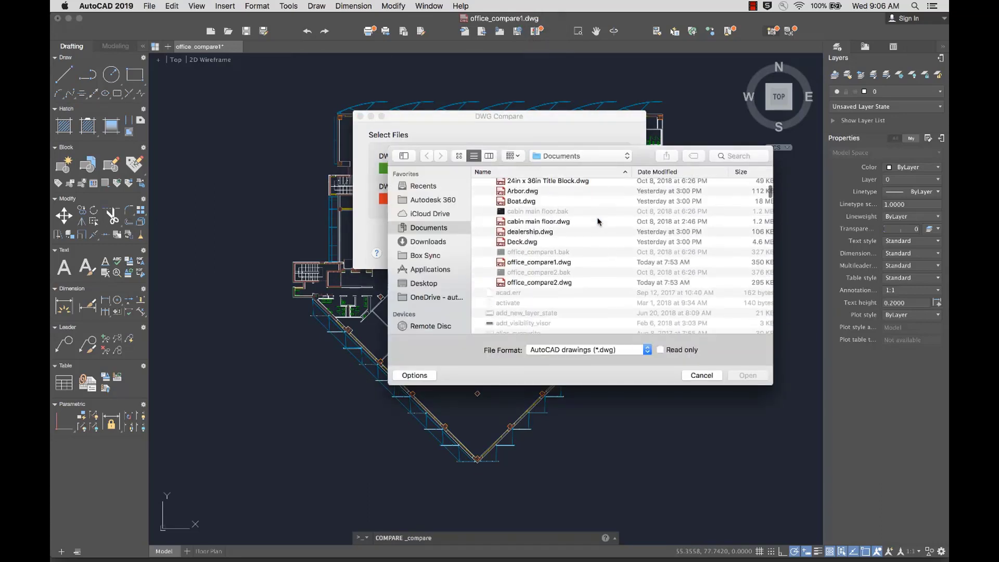
pyautogui.doubleClick(566, 263)
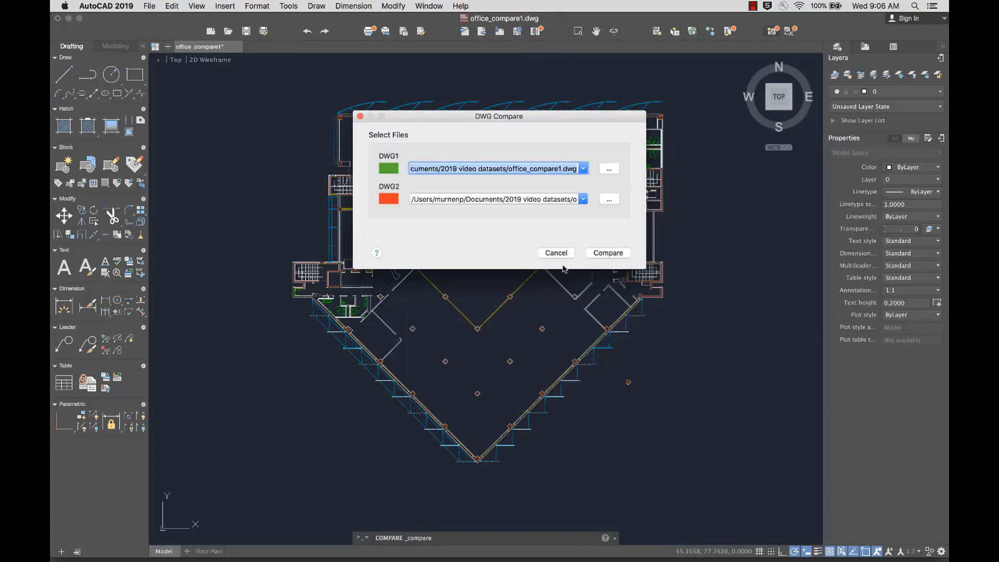
pyautogui.click(607, 253)
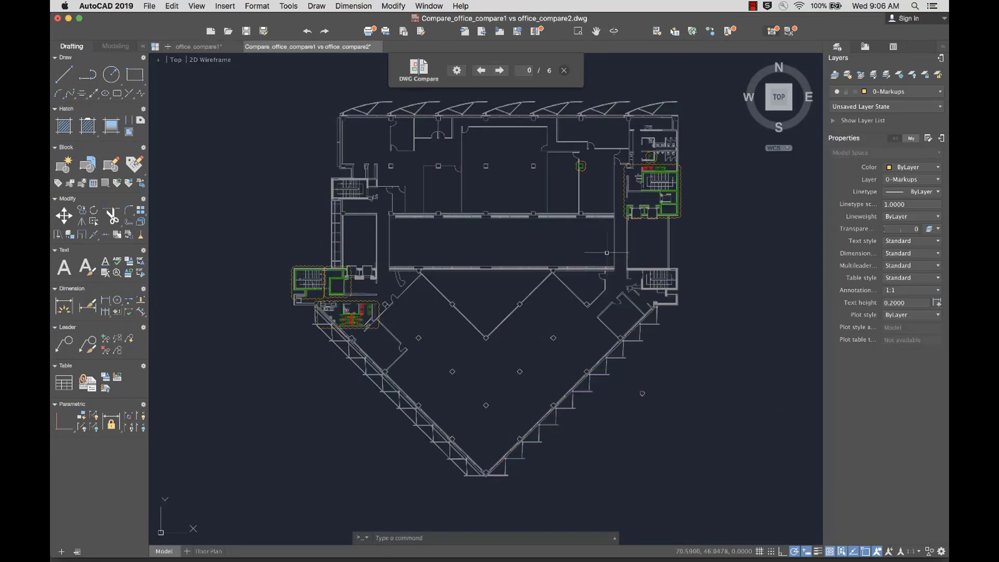
# Advance through the comparison differences one by one up to 4/6
pyautogui.click(500, 70)
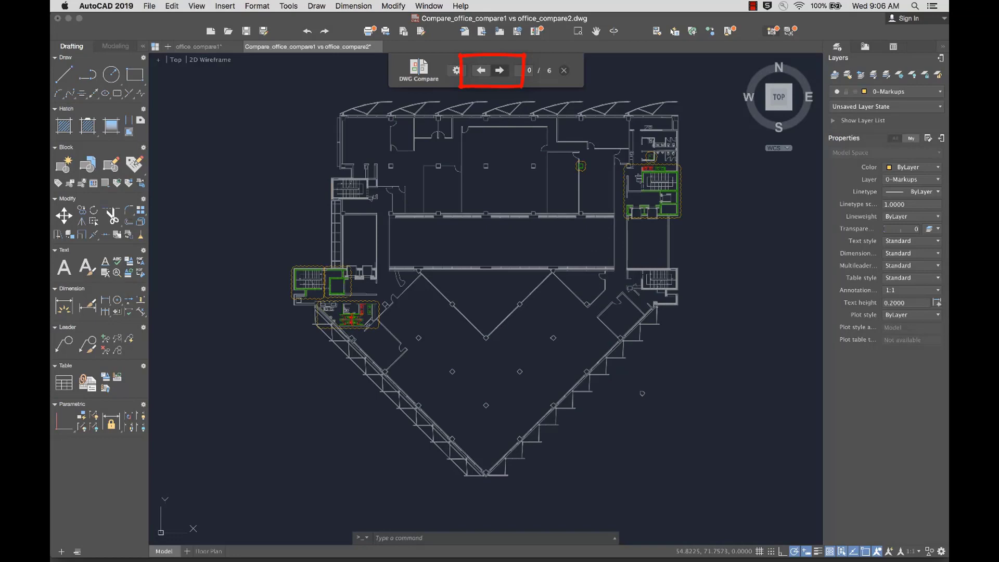
pyautogui.click(499, 71)
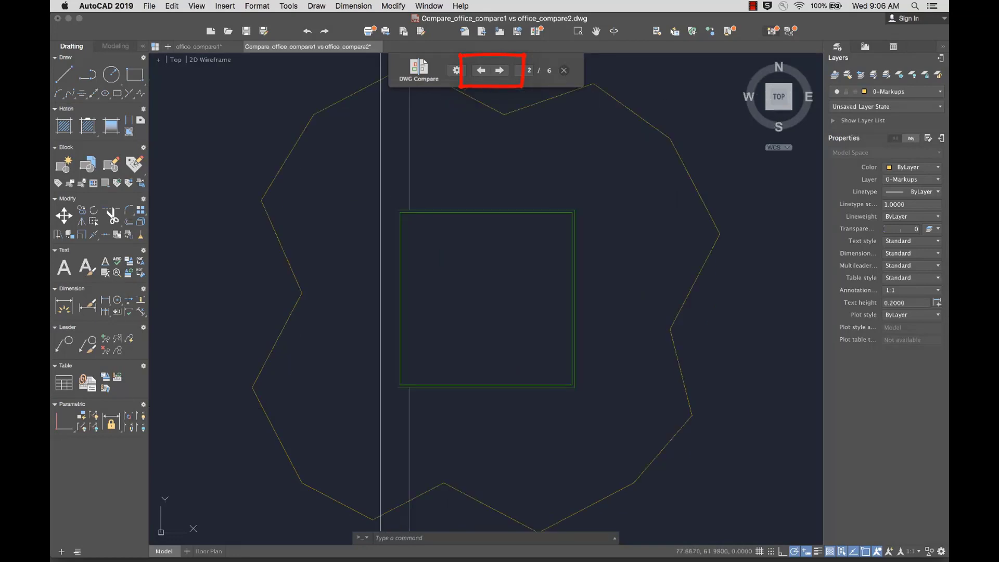
pyautogui.click(500, 70)
pyautogui.click(499, 70)
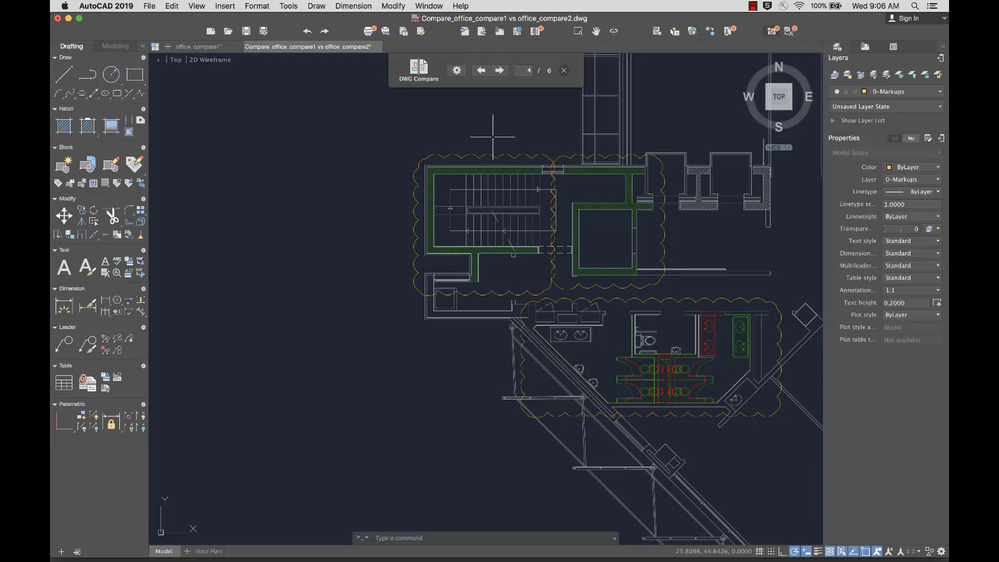
# In the compare settings, set the colour of geometry common to both drawings to cyan
pyautogui.click(458, 73)
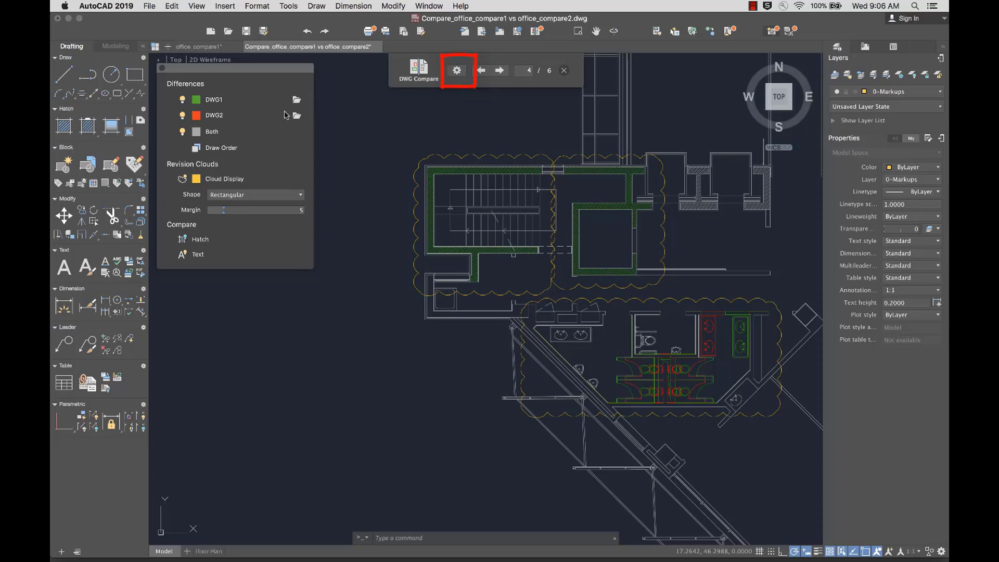
pyautogui.click(183, 132)
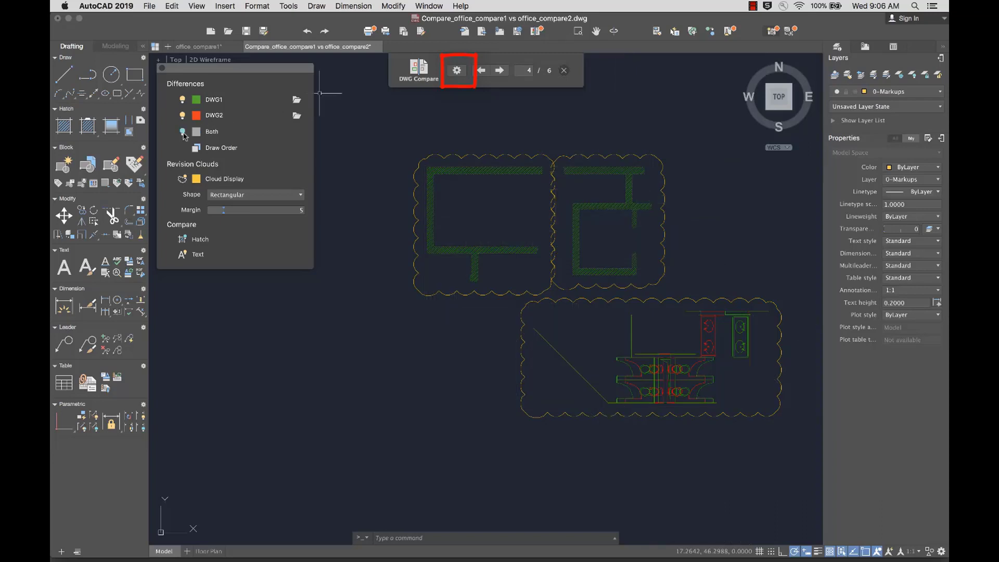
pyautogui.click(183, 133)
pyautogui.click(196, 133)
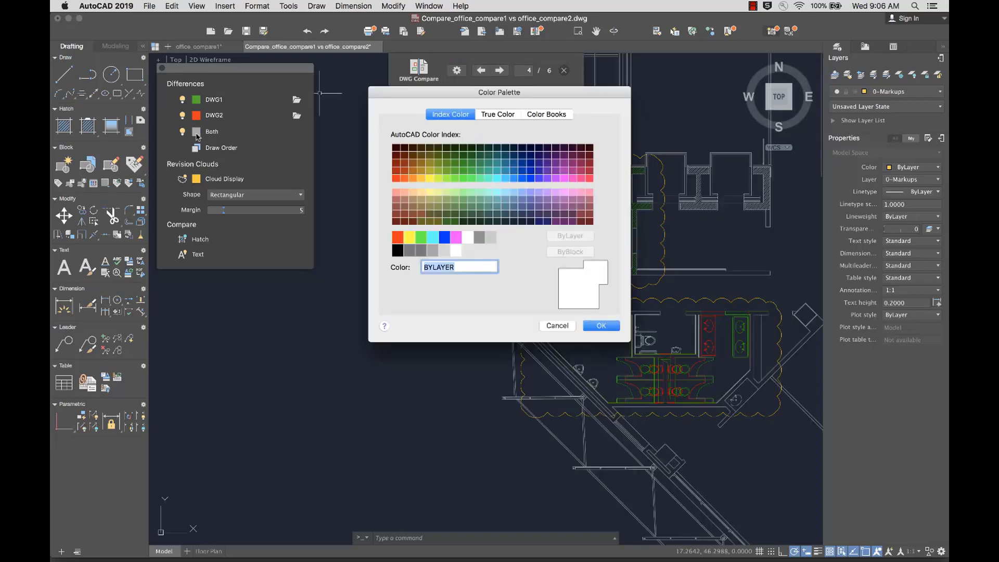
pyautogui.click(433, 238)
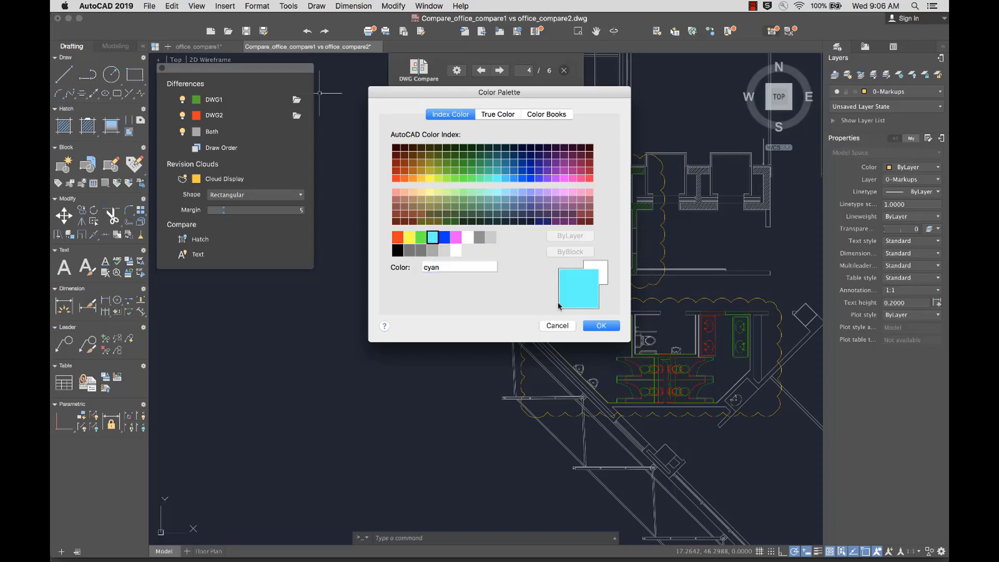
pyautogui.click(601, 326)
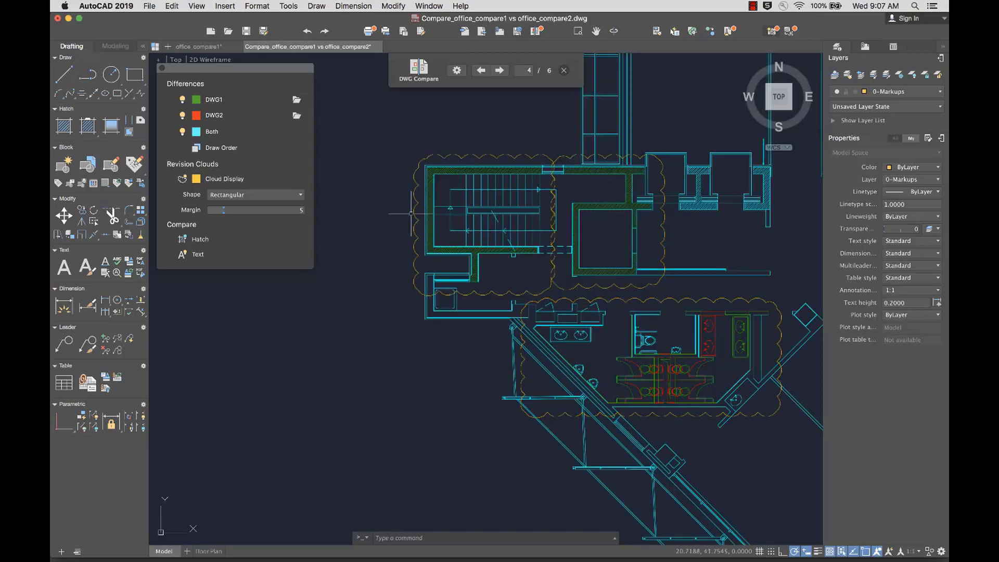
# Open office_compare2 in its own tab, return to the comparison, and enable Compare Hatch
pyautogui.click(297, 115)
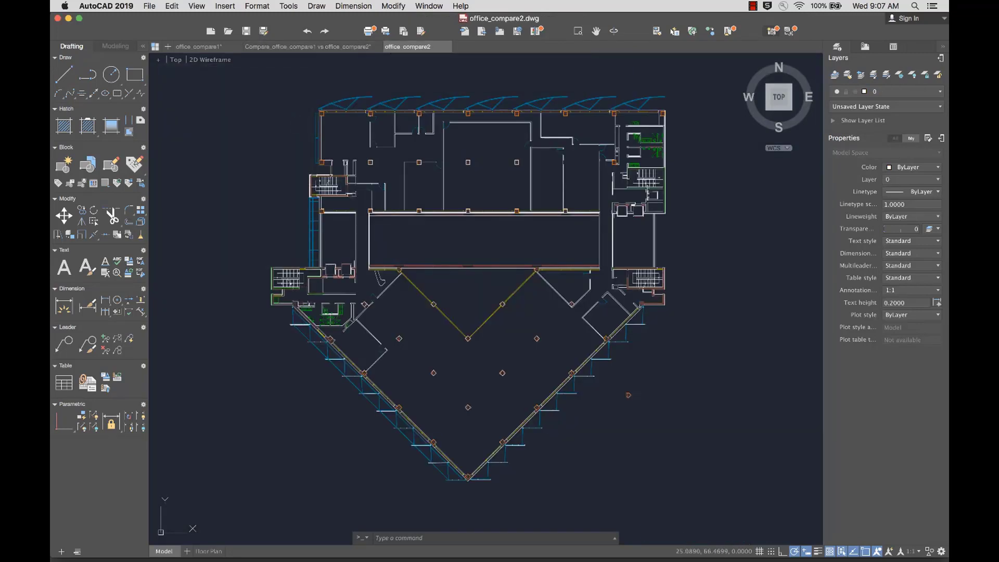
pyautogui.click(308, 46)
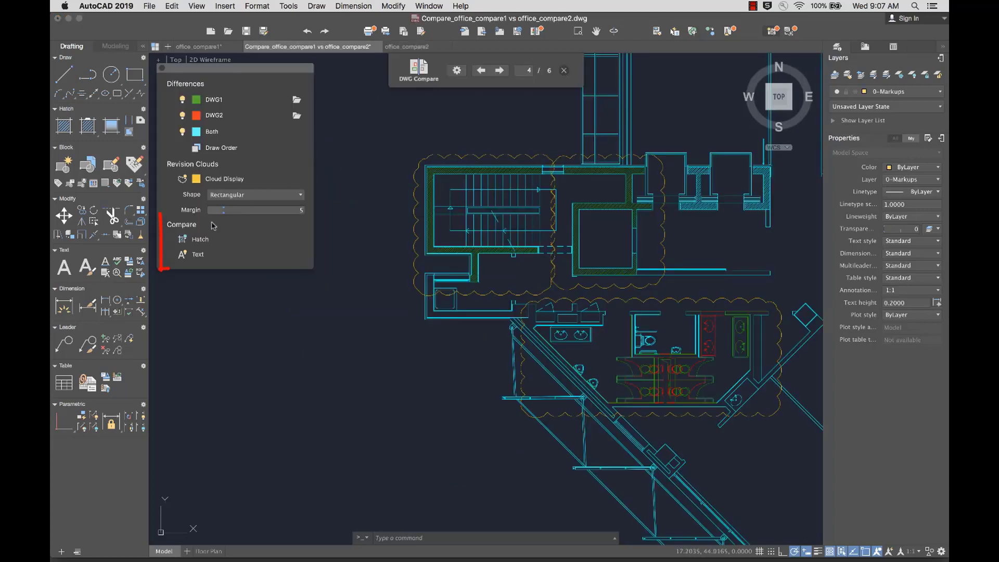
pyautogui.click(184, 241)
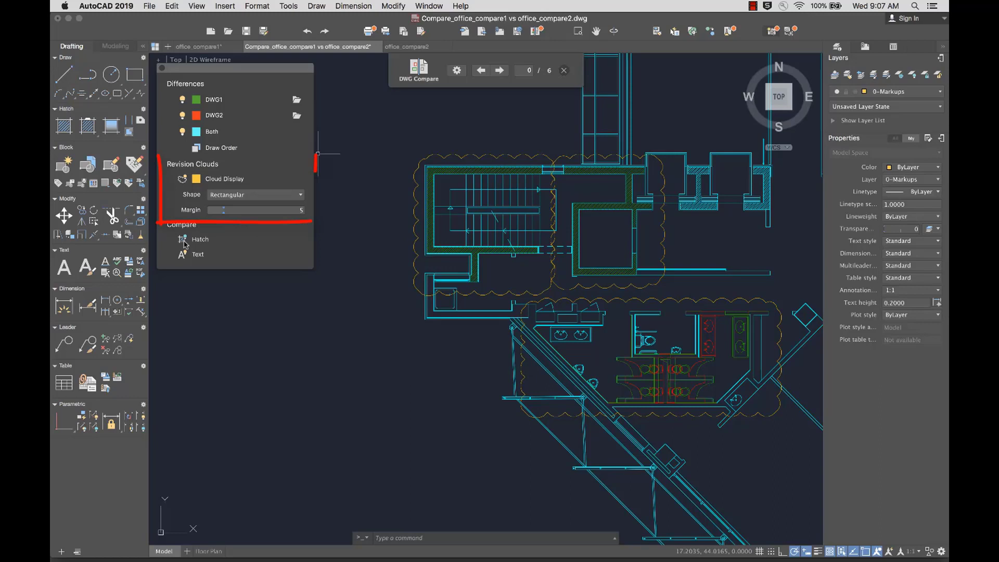
# Make the revision clouds polygonal with a smaller margin, then save the comparison under its default name
pyautogui.click(183, 180)
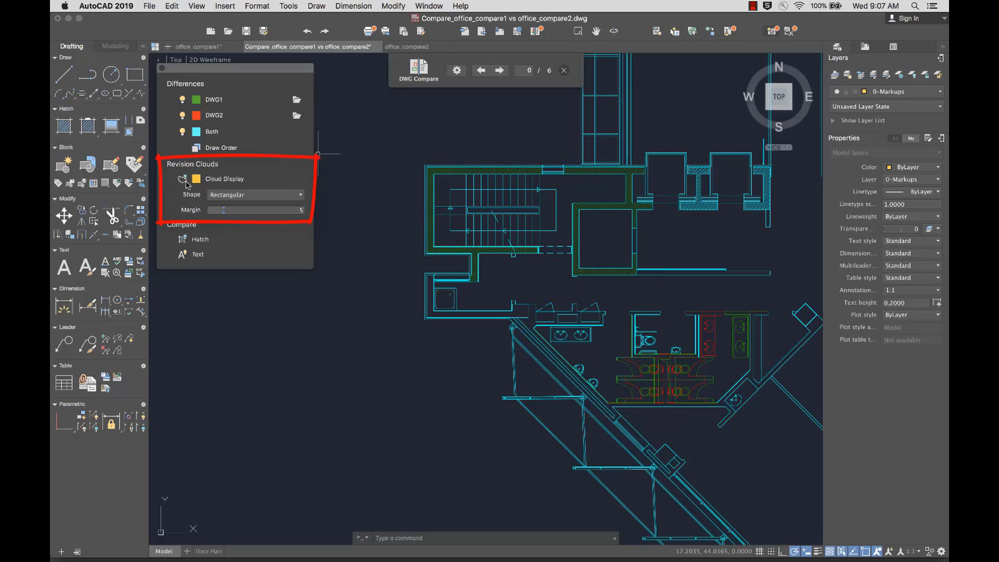
pyautogui.click(185, 181)
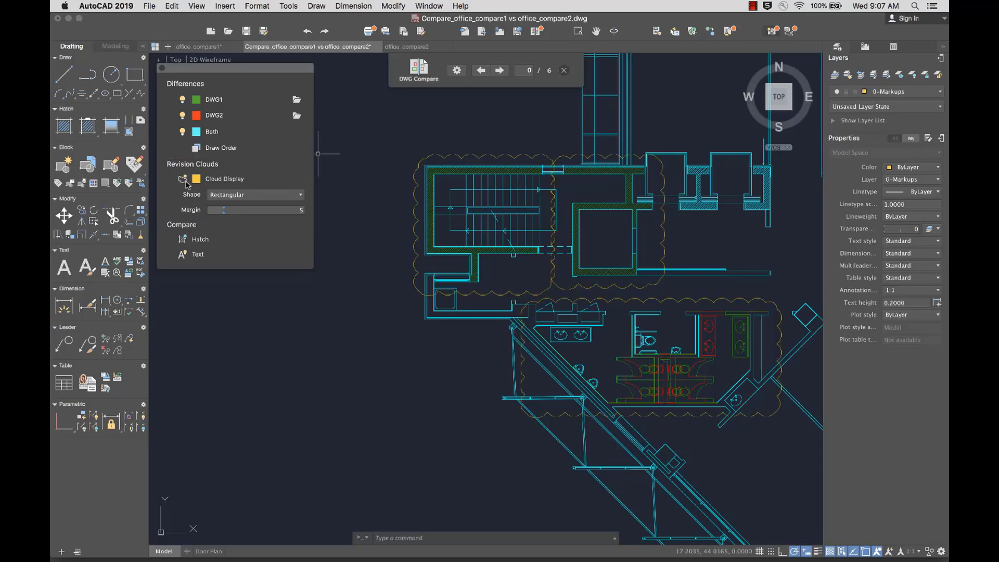
pyautogui.click(249, 196)
pyautogui.click(249, 225)
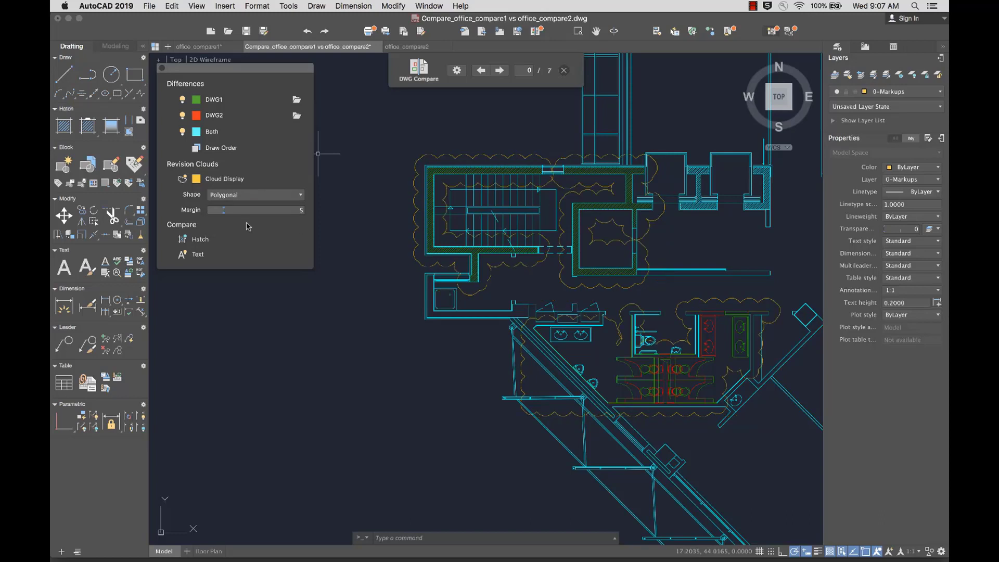
pyautogui.moveTo(247, 217); pyautogui.dragTo(224, 217)
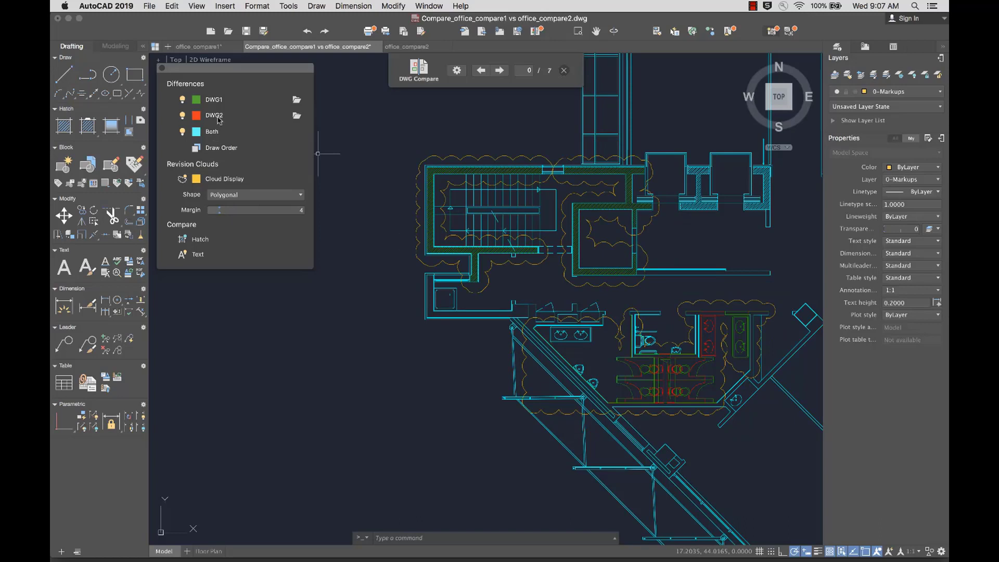
pyautogui.click(246, 31)
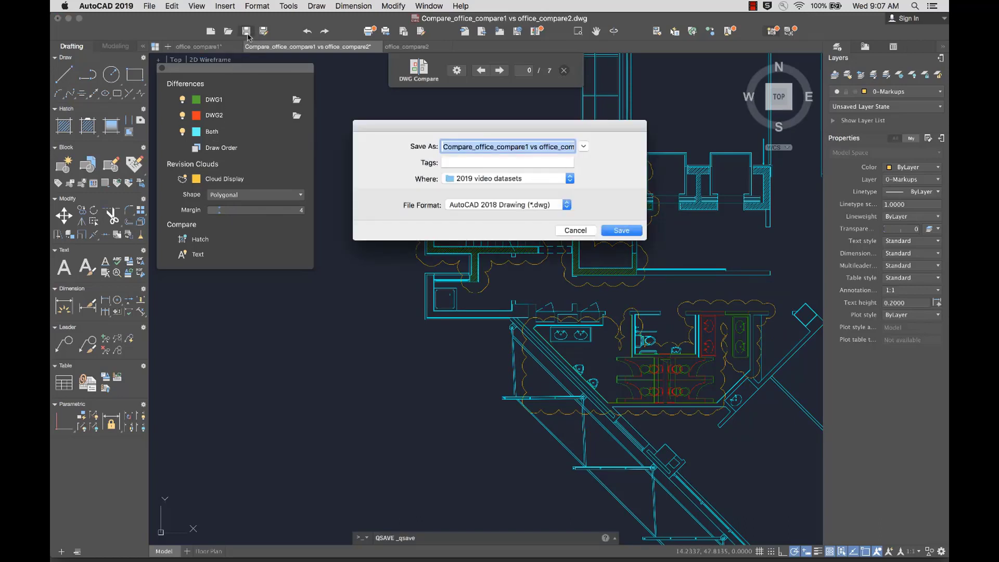
pyautogui.click(620, 231)
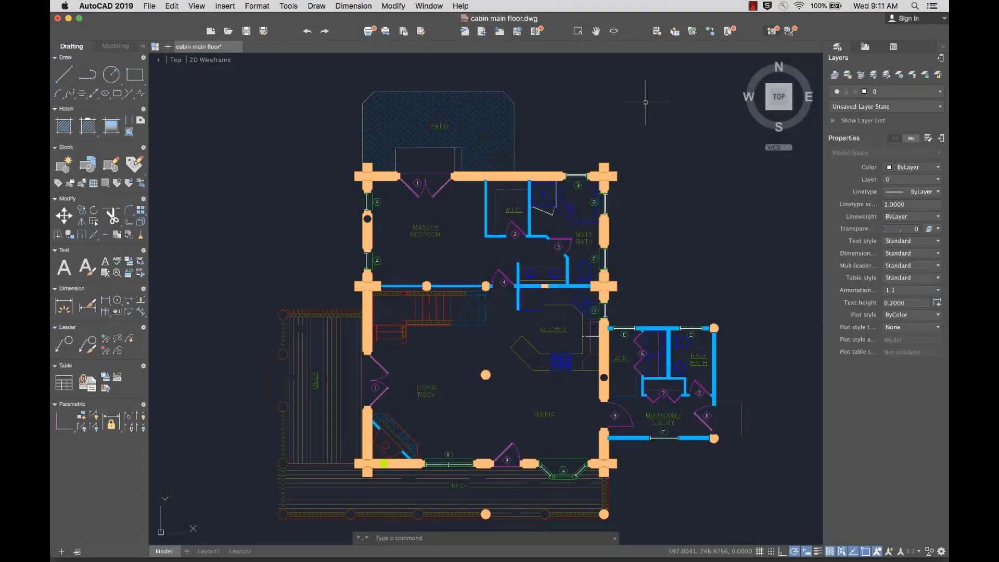
# Purge the two unused blocks, excluding dimension, multileader and text styles from the purge
pyautogui.click(729, 32)
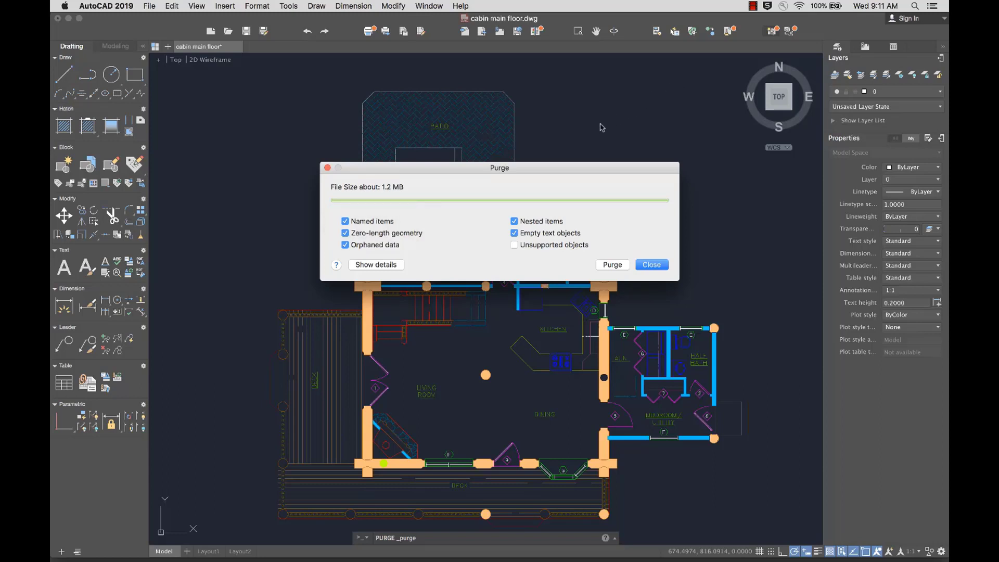
pyautogui.click(375, 266)
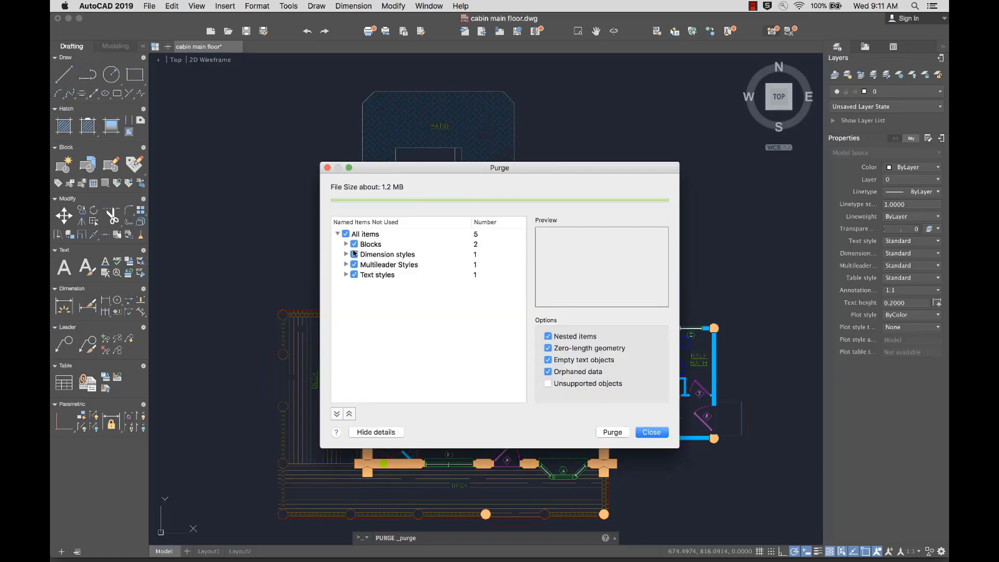
pyautogui.click(346, 244)
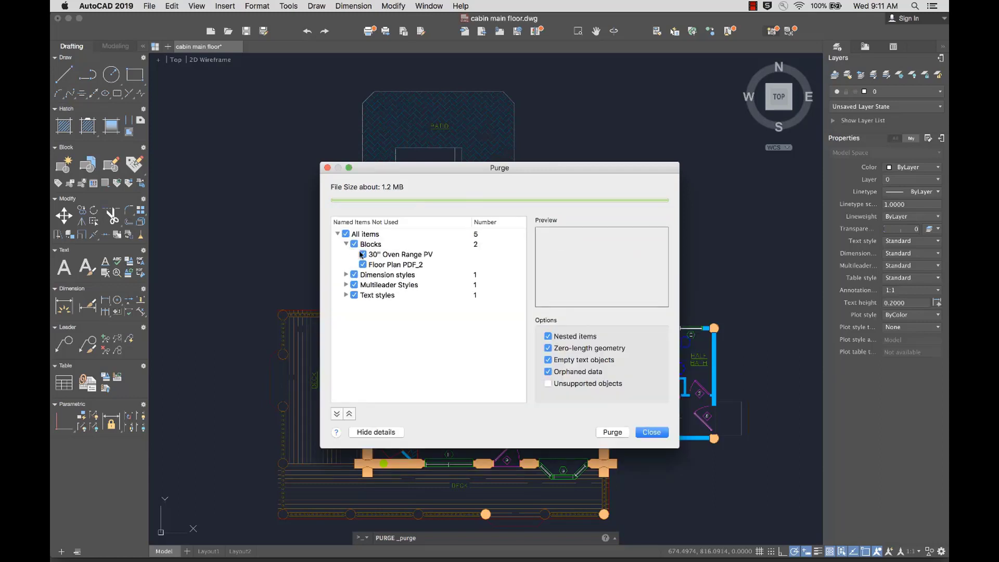
pyautogui.click(393, 256)
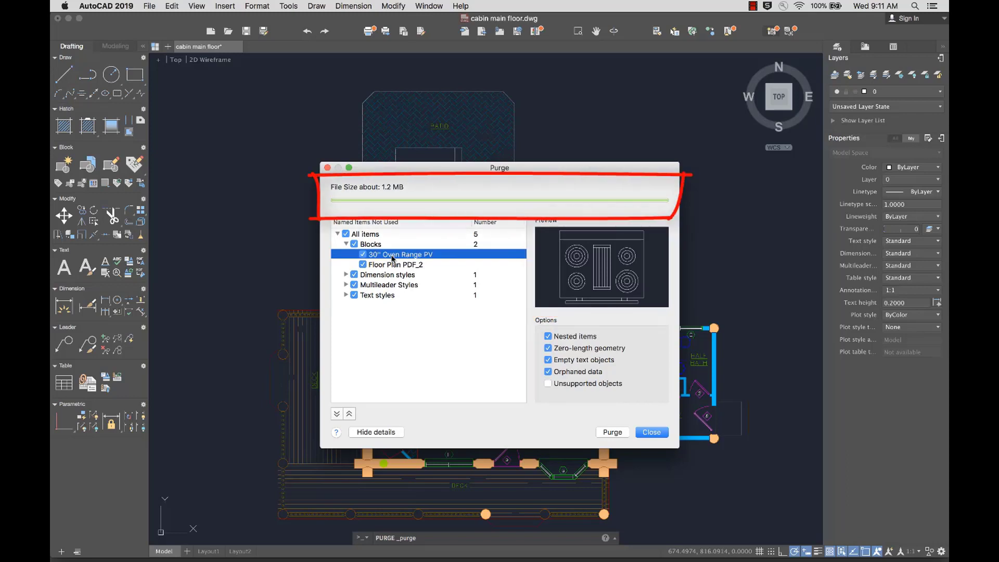
pyautogui.click(354, 274)
pyautogui.click(354, 284)
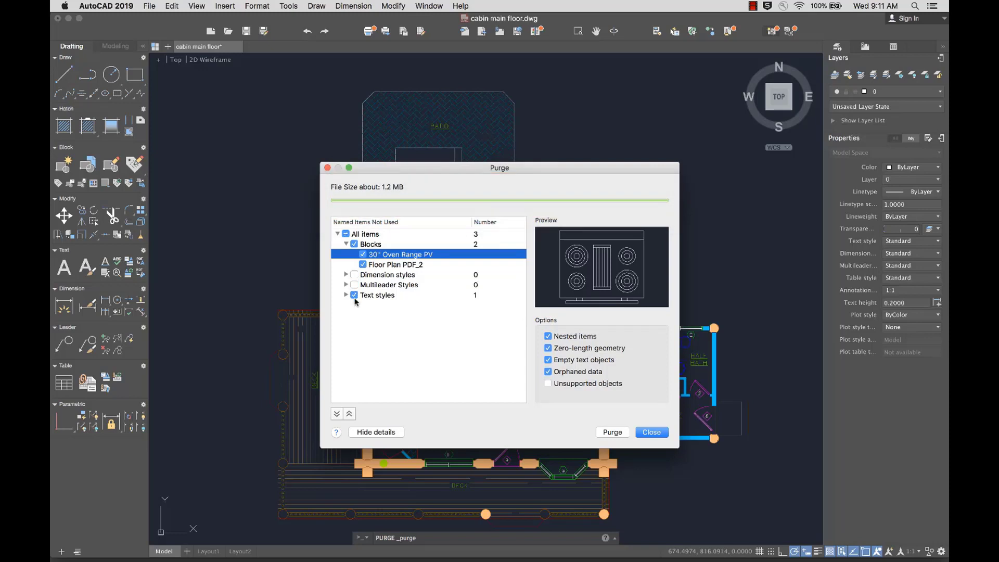
pyautogui.click(354, 295)
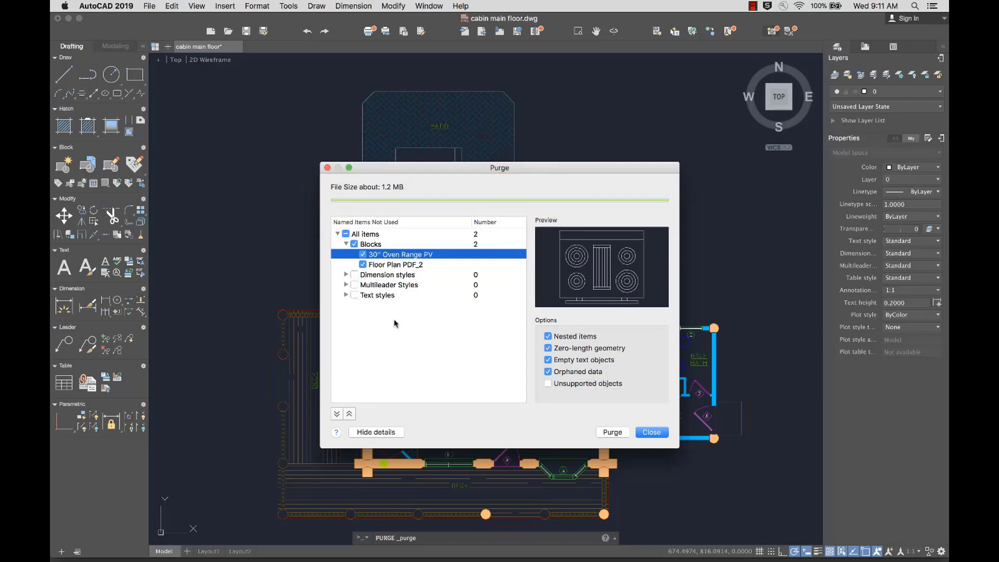
pyautogui.click(617, 431)
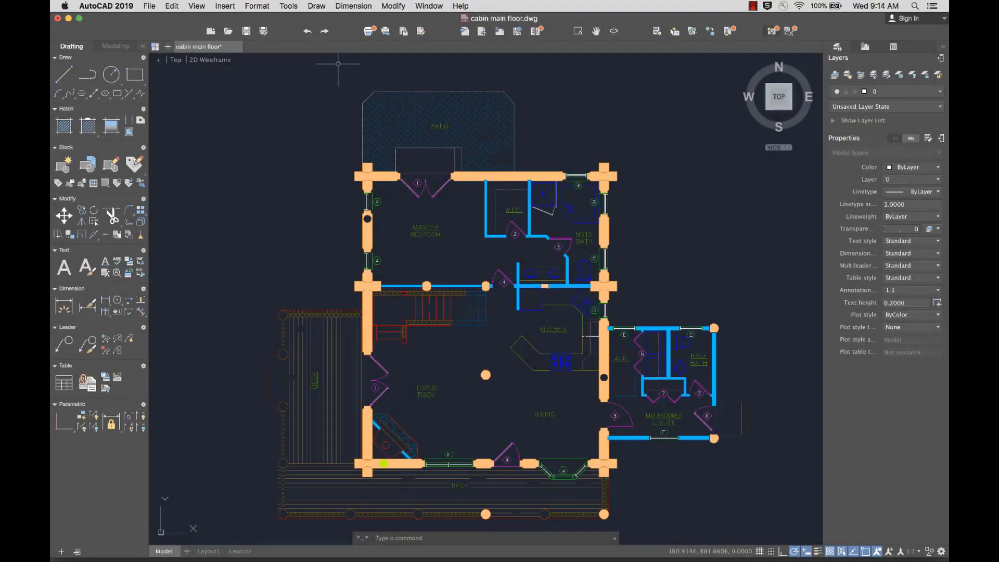
pyautogui.click(368, 32)
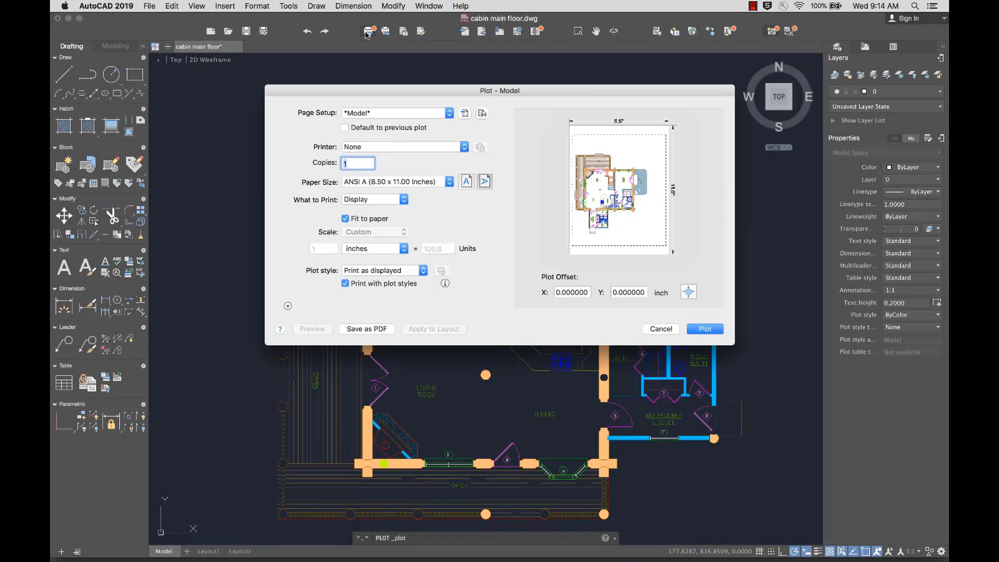
pyautogui.click(465, 147)
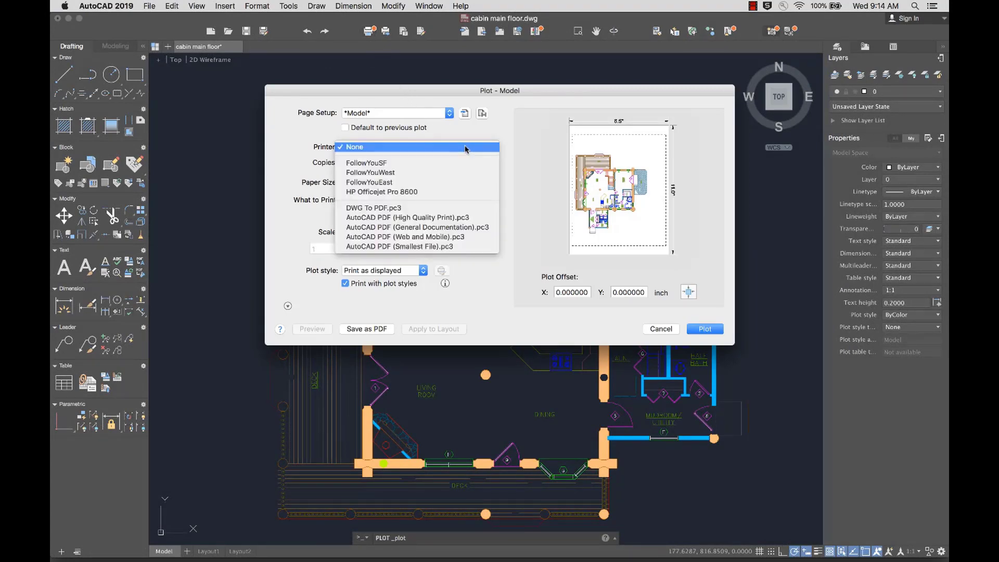
pyautogui.click(453, 218)
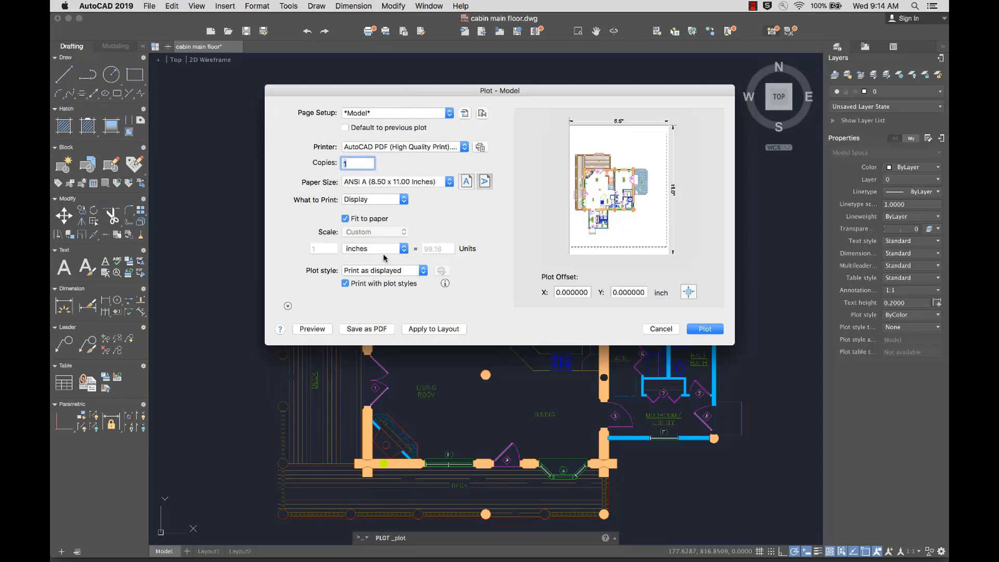
pyautogui.click(288, 306)
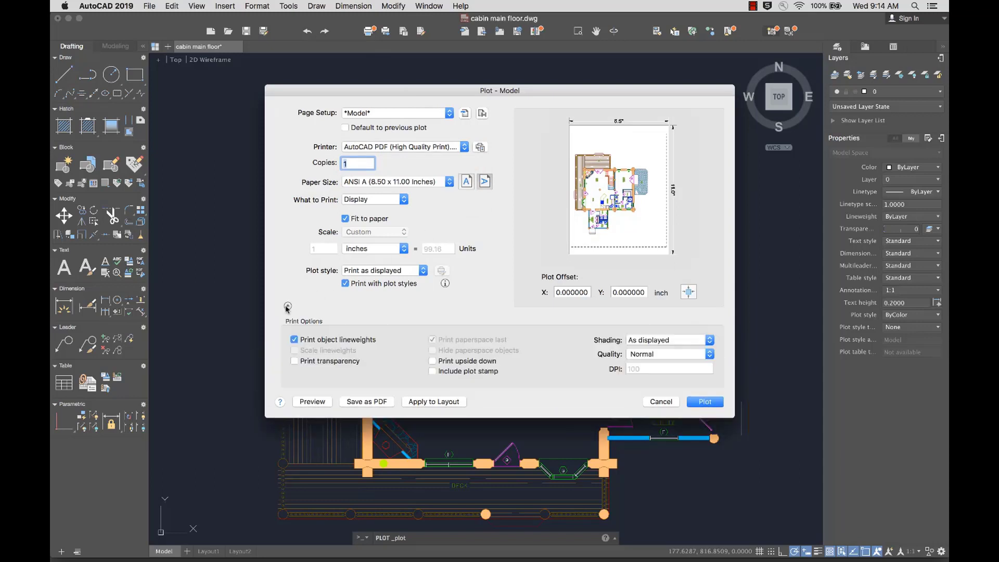
pyautogui.click(288, 306)
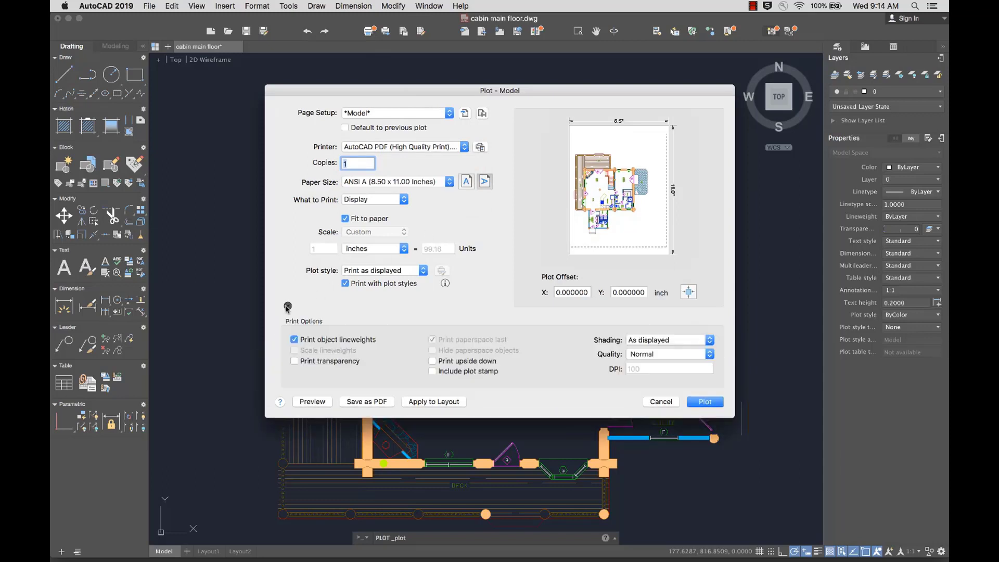
pyautogui.click(688, 292)
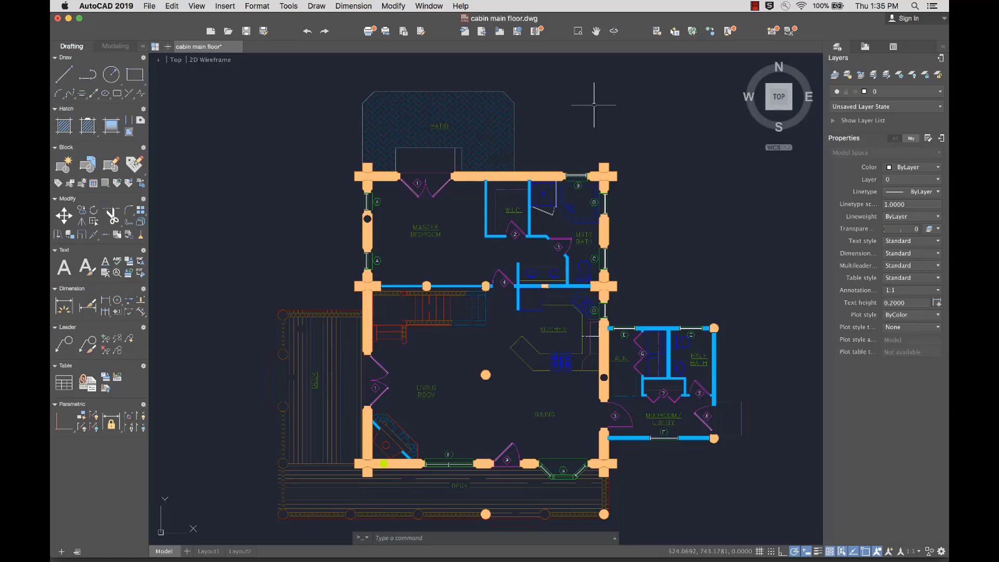
# Create a named view 'stairs' by windowing two corners around the stairwell
pyautogui.click(770, 35)
pyautogui.write('stairs')
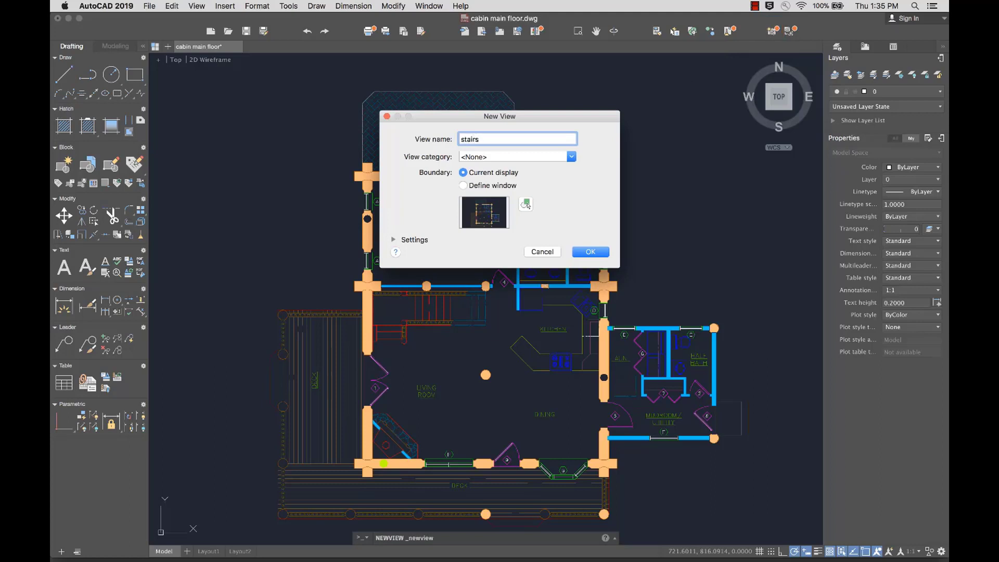
pyautogui.click(462, 186)
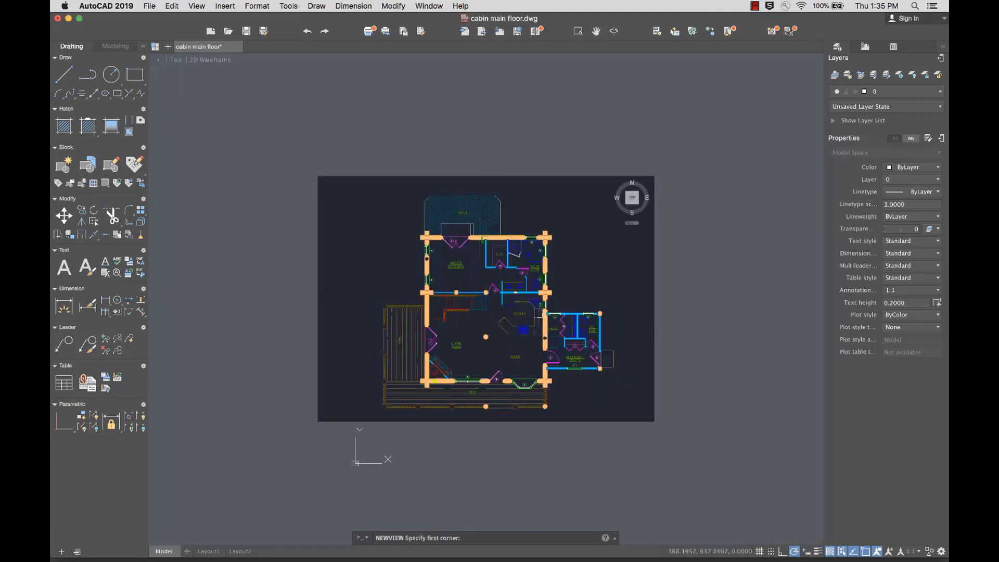
pyautogui.scroll(5, 457, 289)
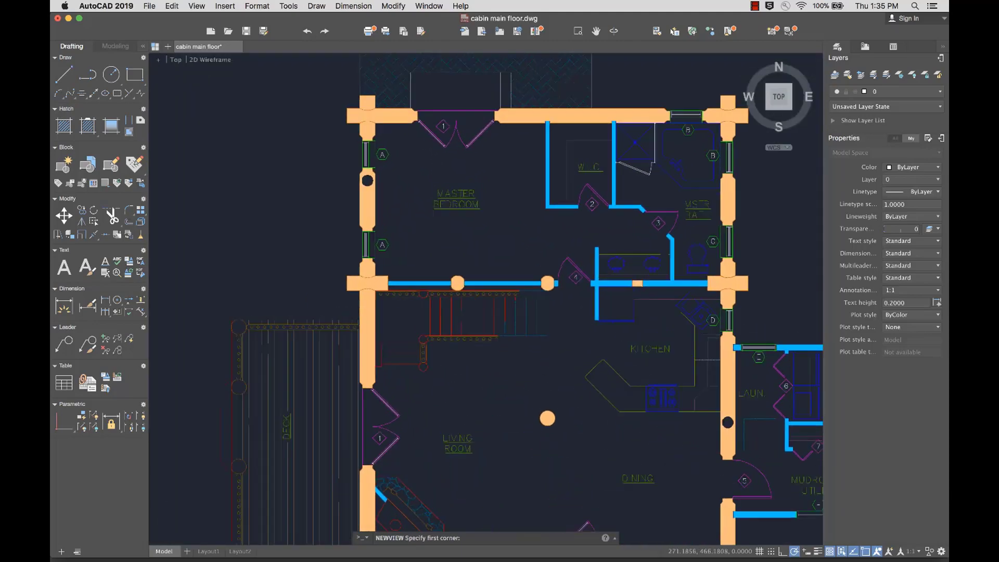
pyautogui.scroll(1, 470, 300)
pyautogui.click(297, 241)
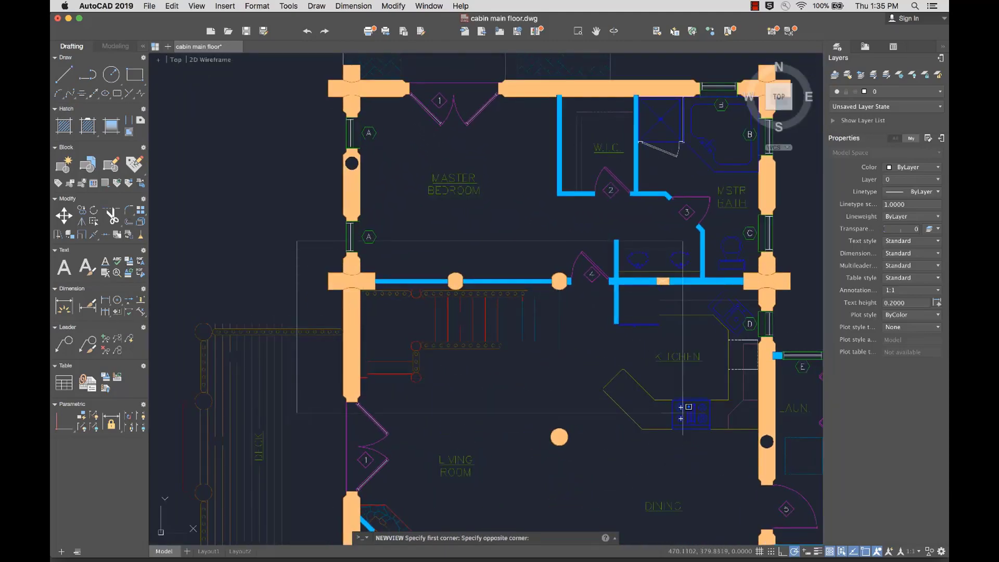
pyautogui.click(628, 386)
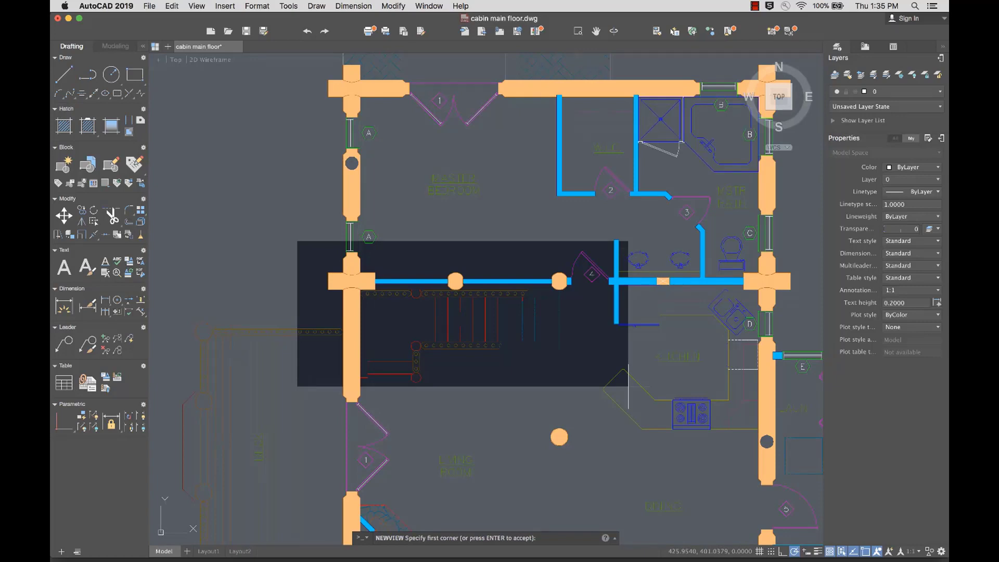
pyautogui.press('Return')
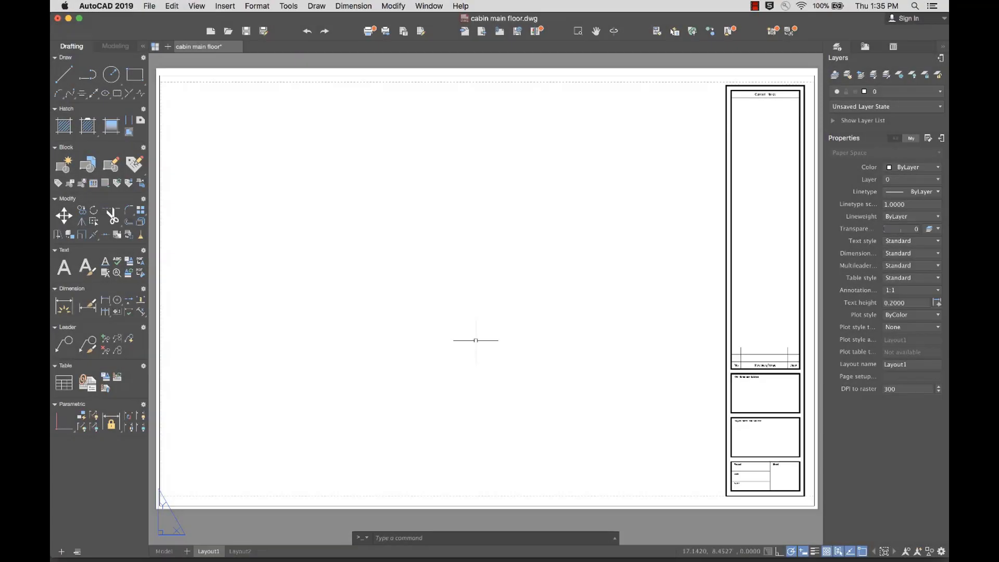
# Insert the floor plan named view as a 1/4" = 1'-0" viewport at the sheet's upper left
pyautogui.click(790, 32)
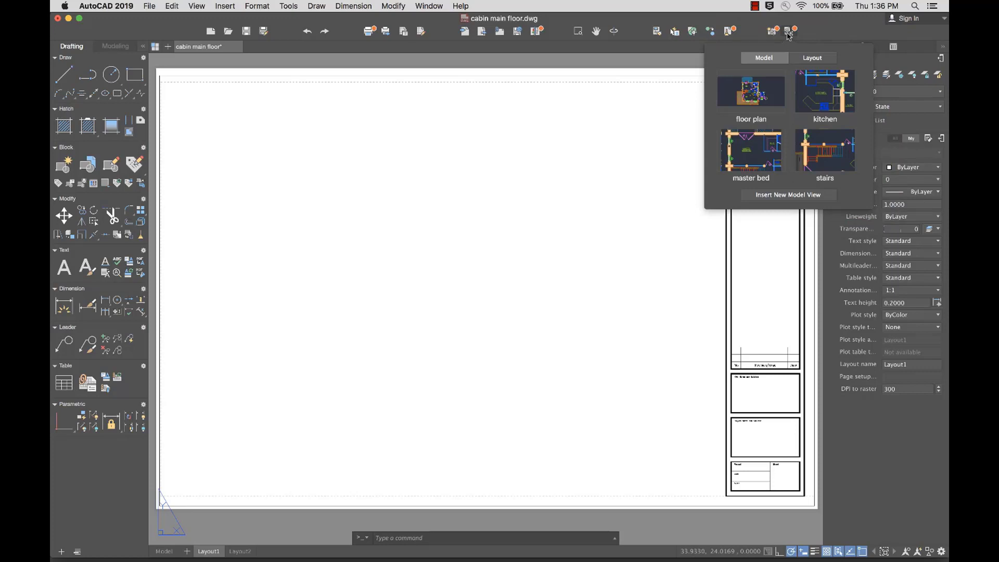
pyautogui.click(753, 93)
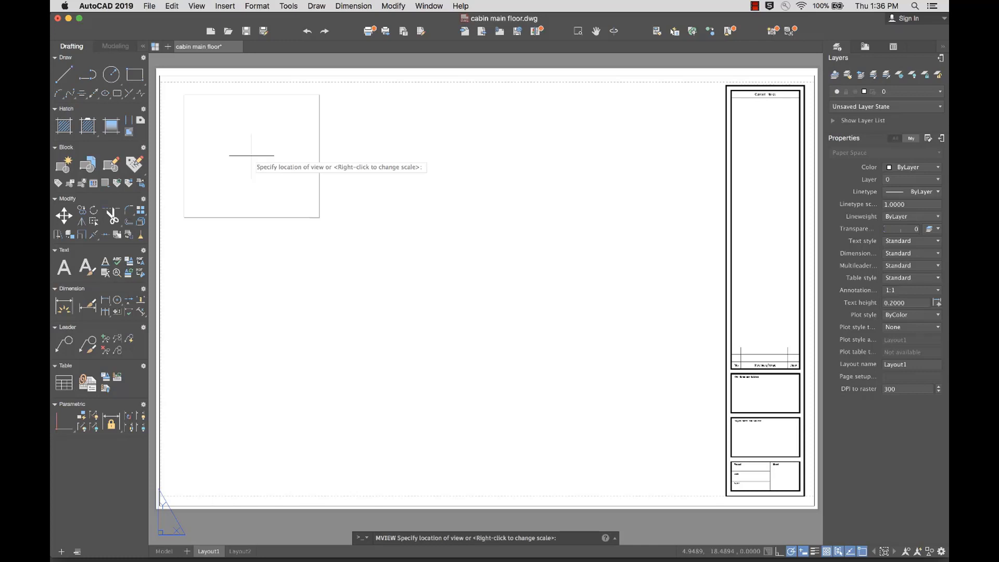
pyautogui.rightClick(251, 155)
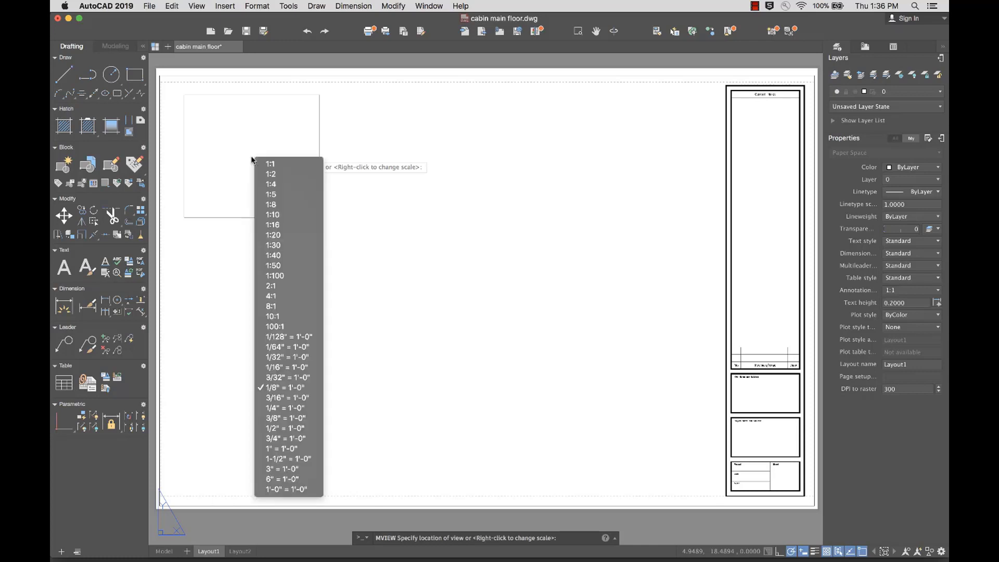
pyautogui.click(276, 408)
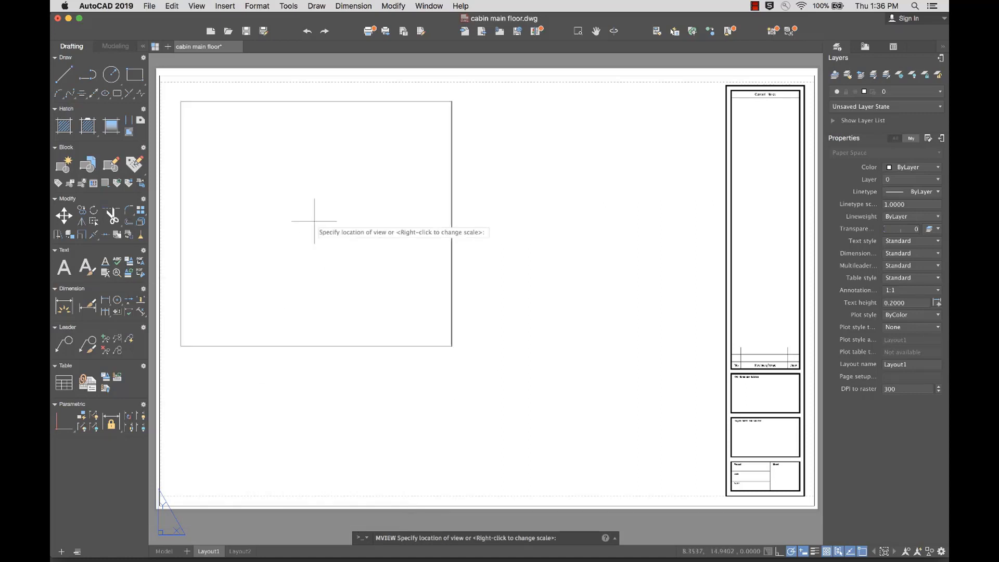
pyautogui.click(303, 207)
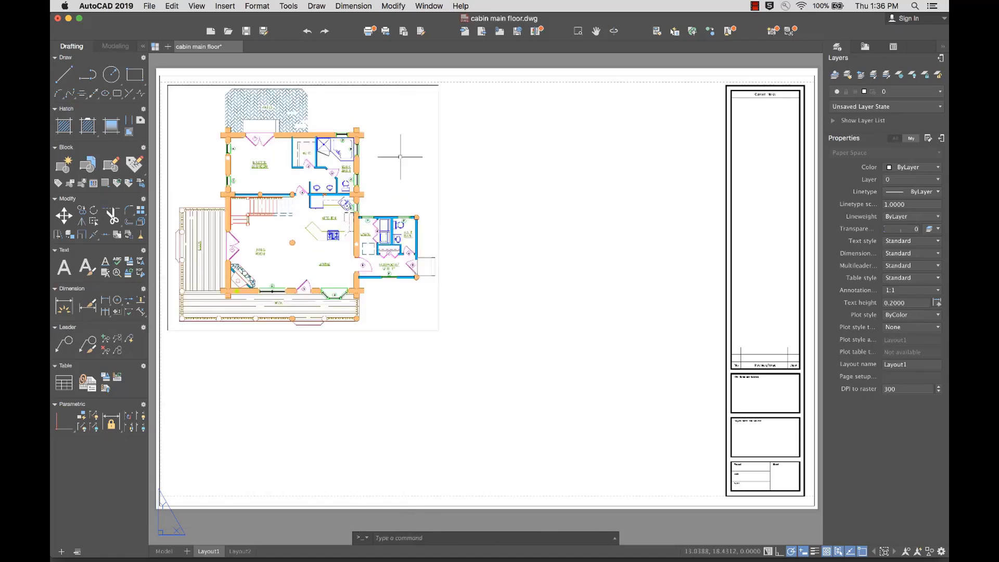
pyautogui.click(791, 32)
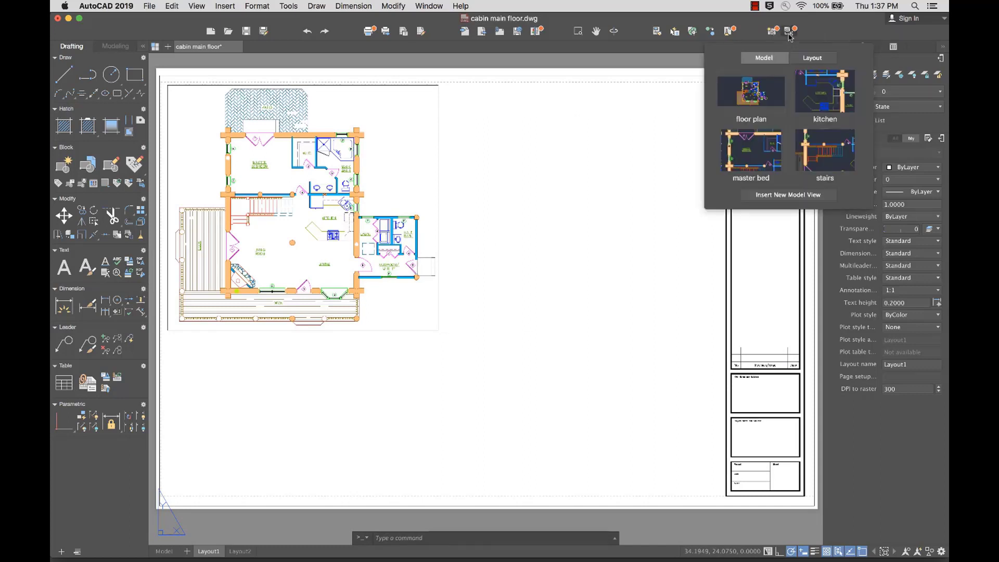
# Place the master bedroom named view as a viewport, keeping its 1:20 scale
pyautogui.click(753, 151)
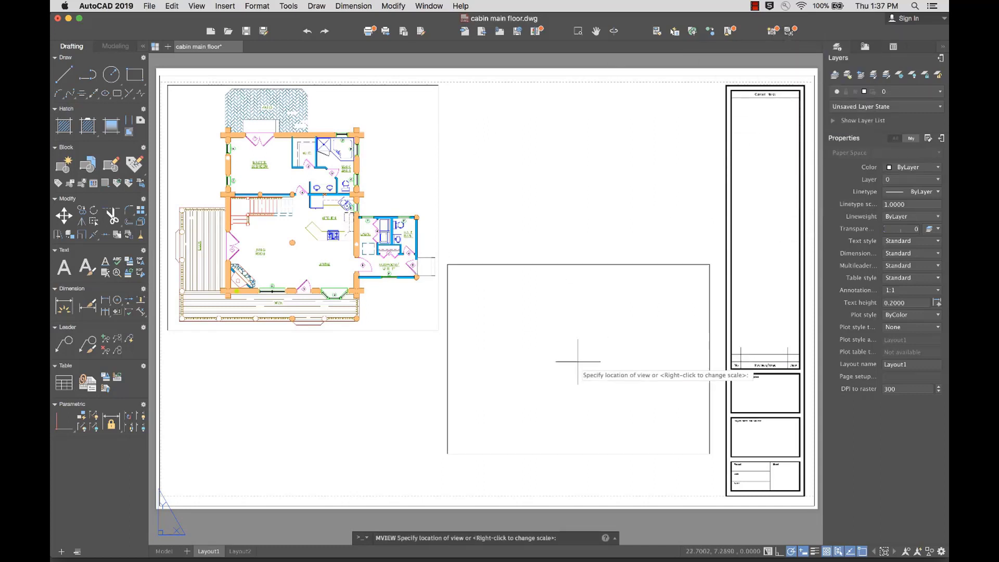
pyautogui.click(577, 396)
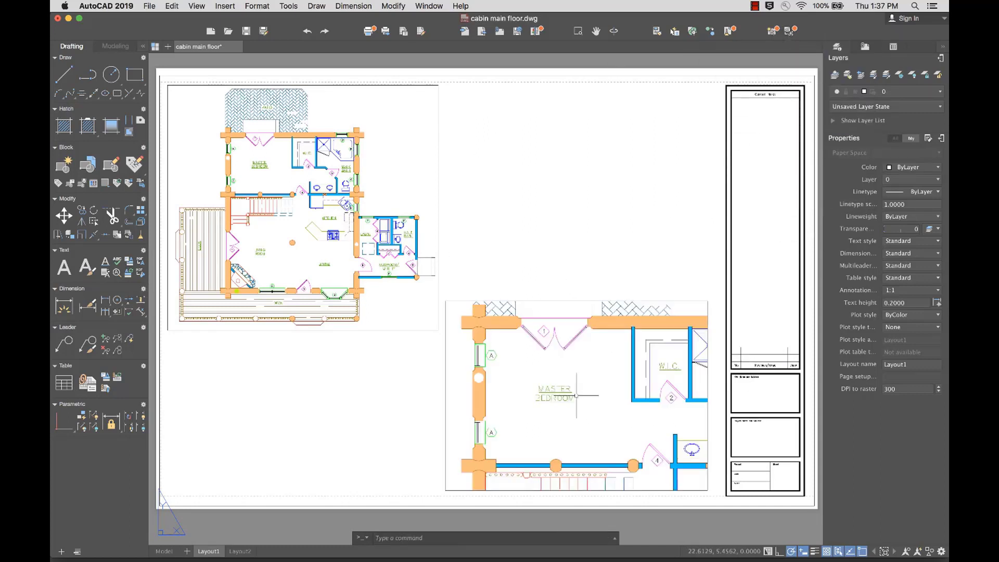
pyautogui.click(446, 371)
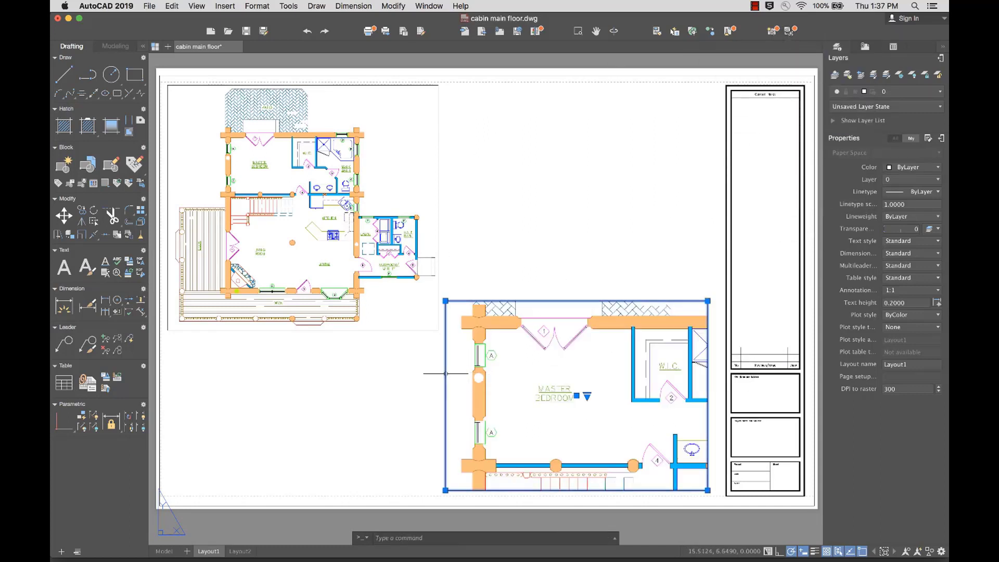
pyautogui.click(588, 398)
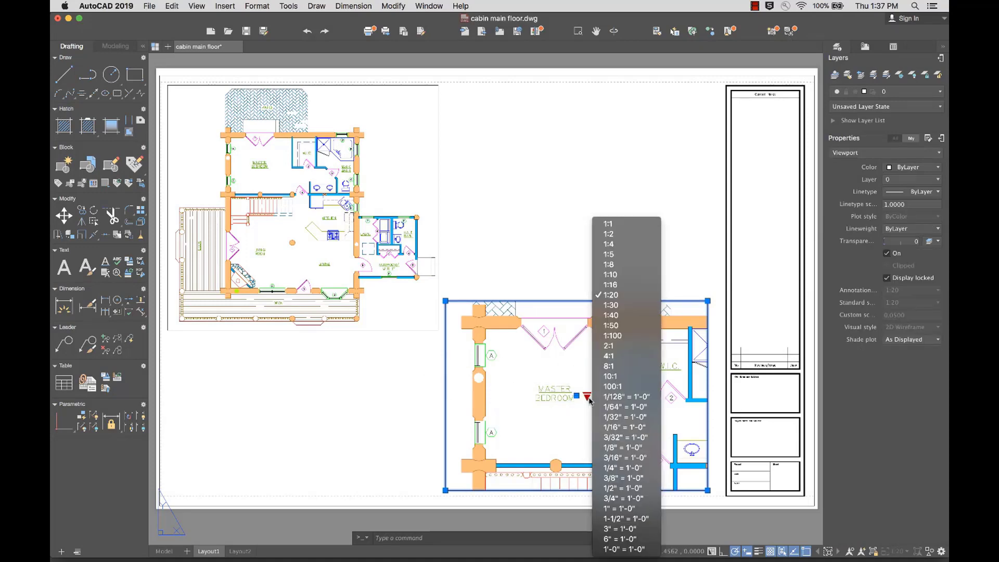
pyautogui.press('Escape')
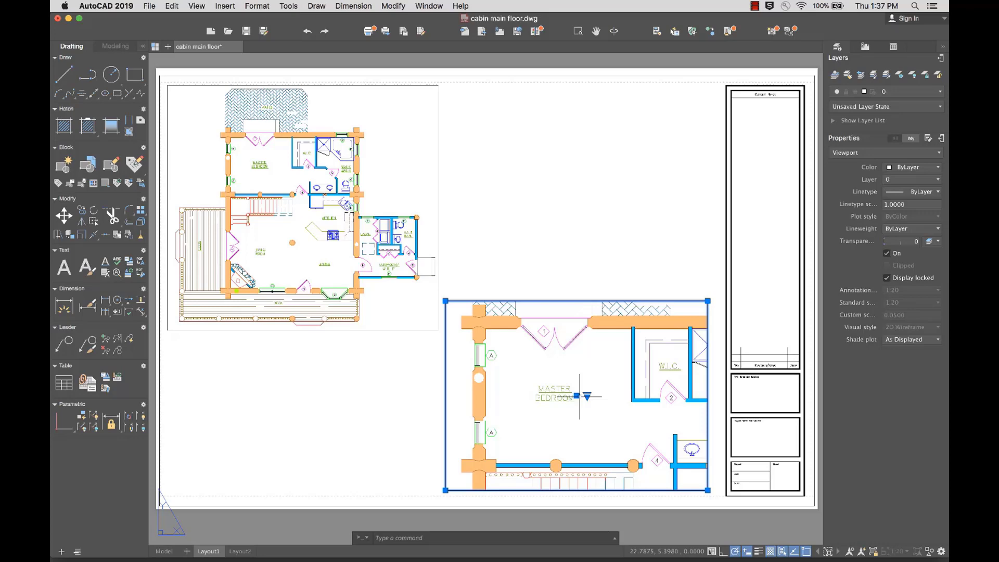
# Move the master bedroom viewport to the top of the sheet and resize it toward the title block
pyautogui.click(577, 396)
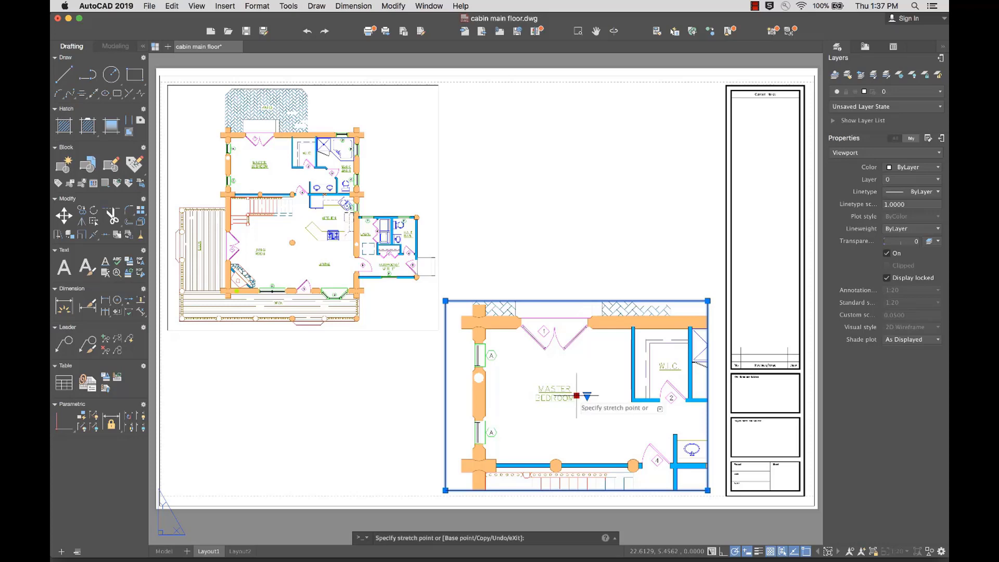
pyautogui.click(576, 183)
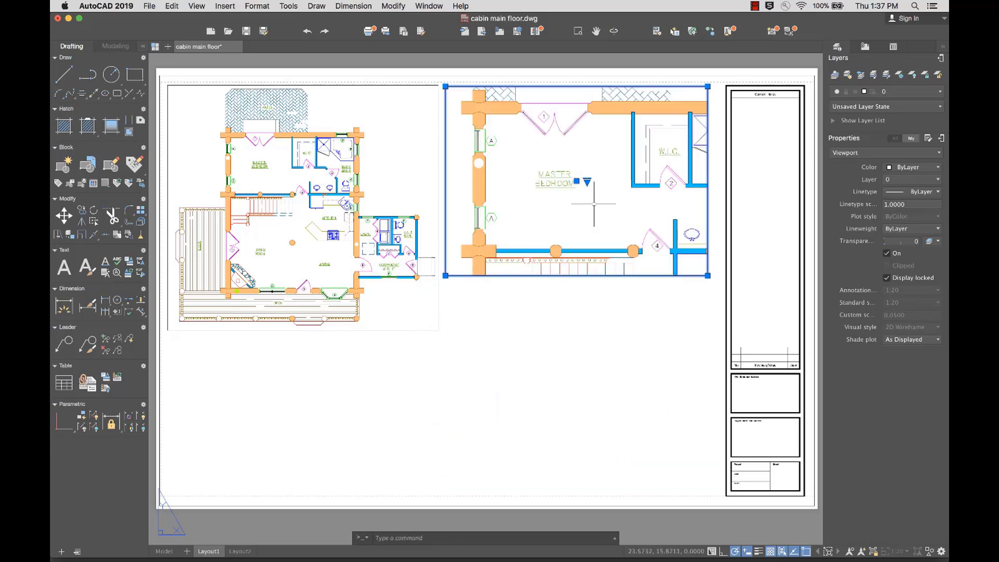
pyautogui.click(708, 275)
pyautogui.click(651, 229)
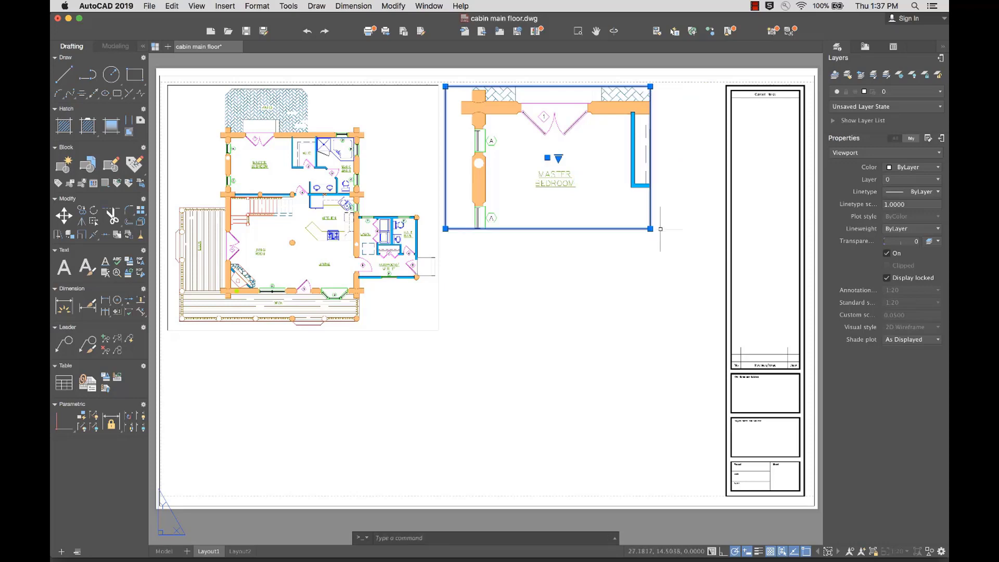
pyautogui.click(651, 229)
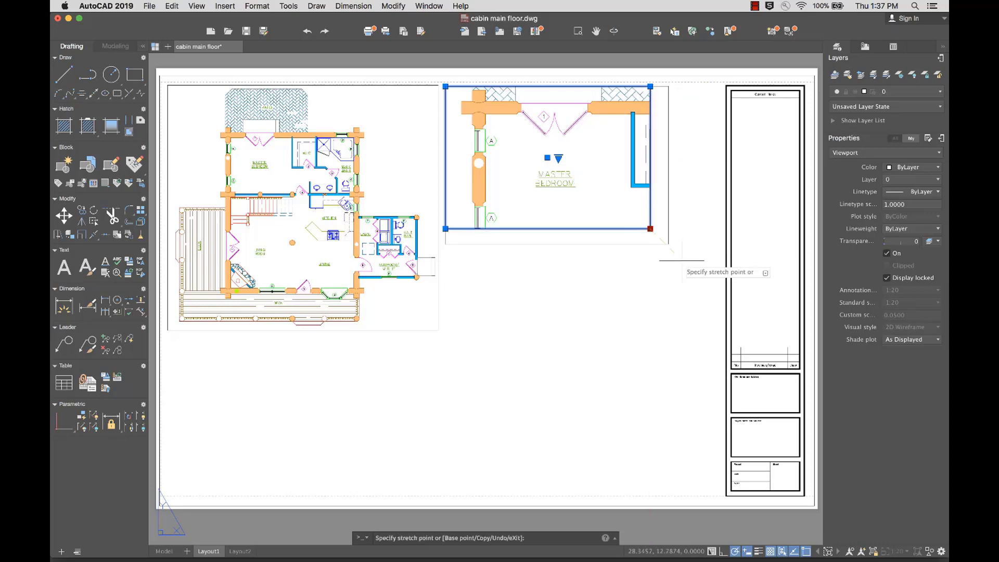
pyautogui.click(716, 374)
pyautogui.press('Escape')
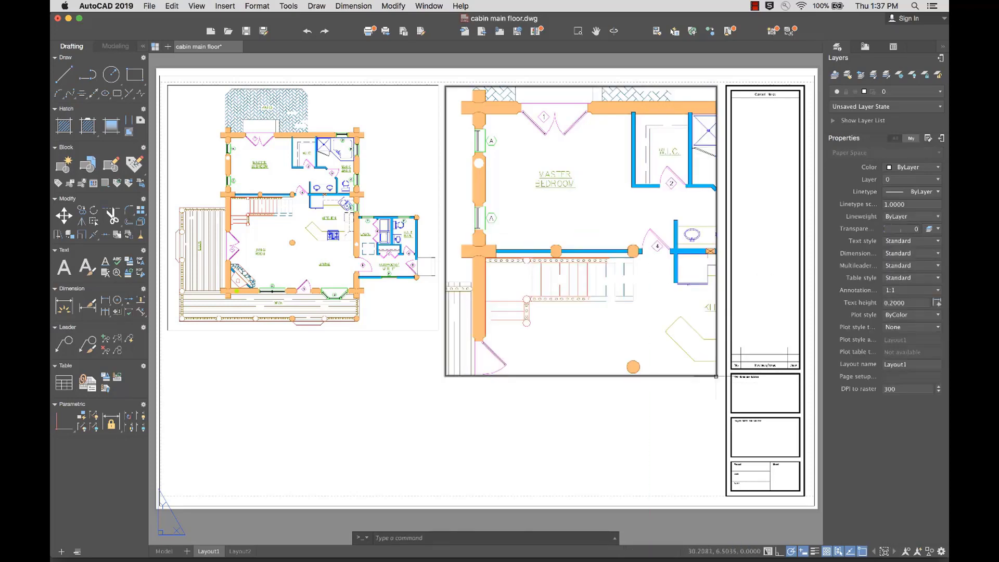
# Restore the kitchen named view in model space
pyautogui.click(164, 551)
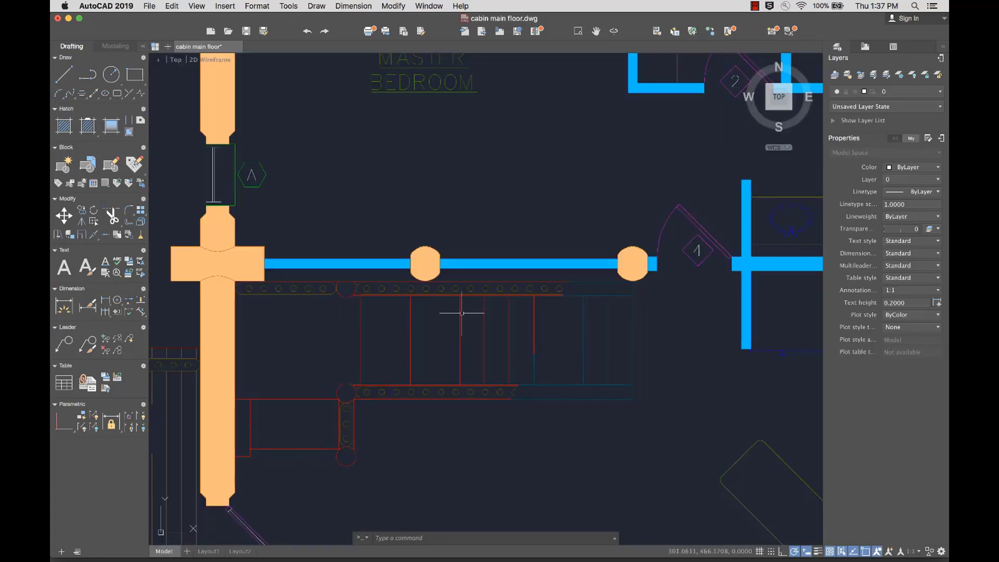
pyautogui.click(790, 32)
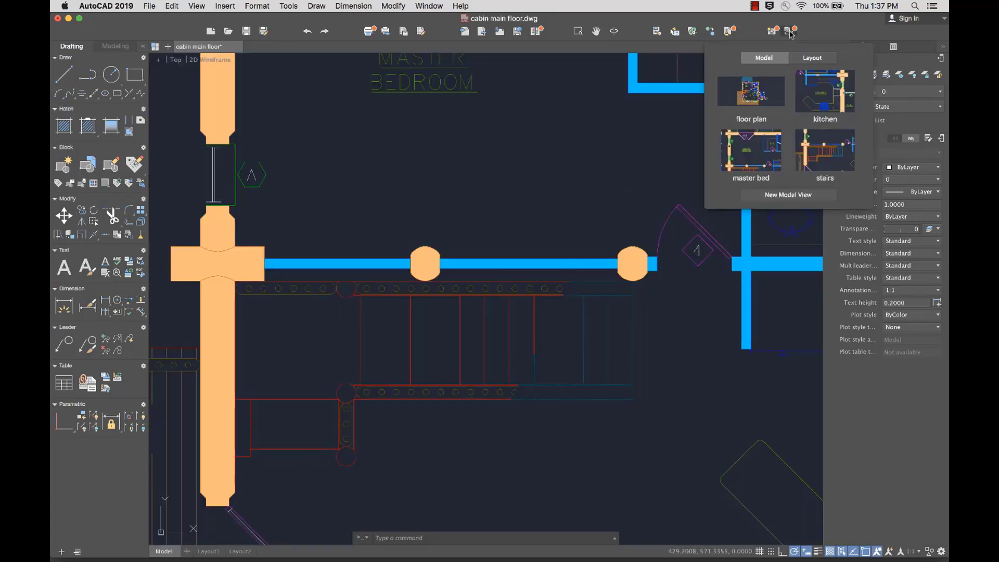
pyautogui.click(823, 89)
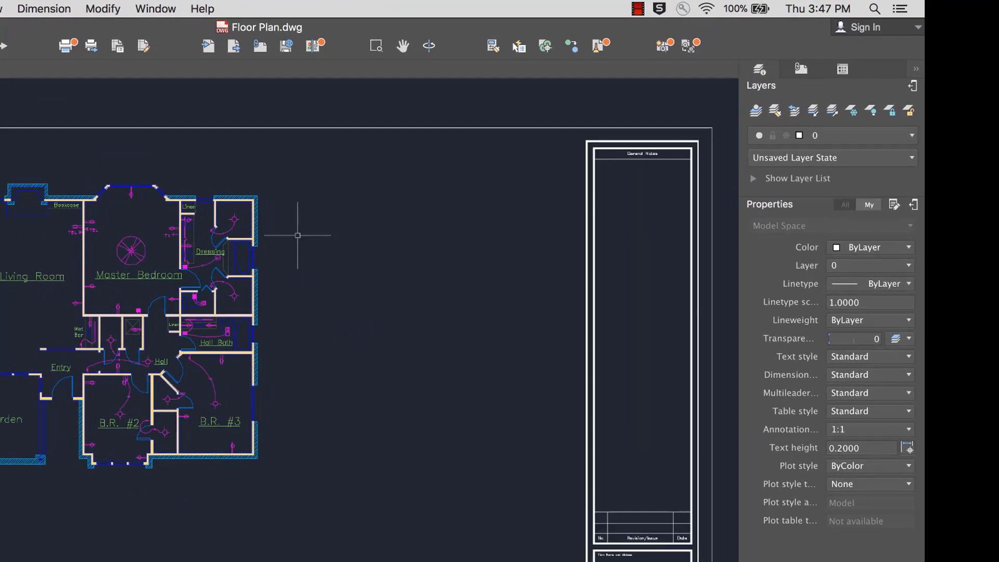
# Set XREFLAYER to MyXrefLayer so new external references go on that layer
pyautogui.write('xreflayer')
pyautogui.press('Return')
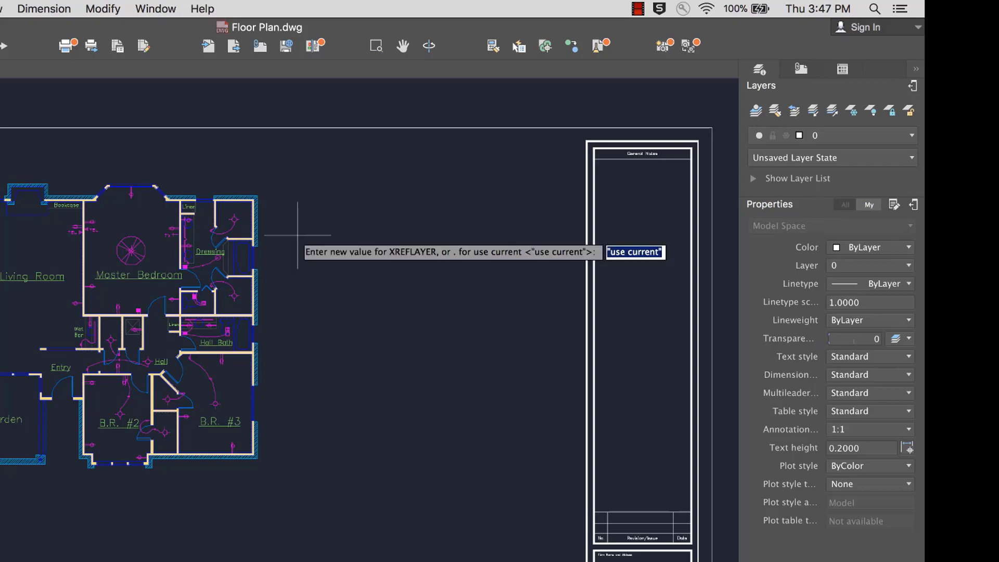
pyautogui.write('MyXrefLayer')
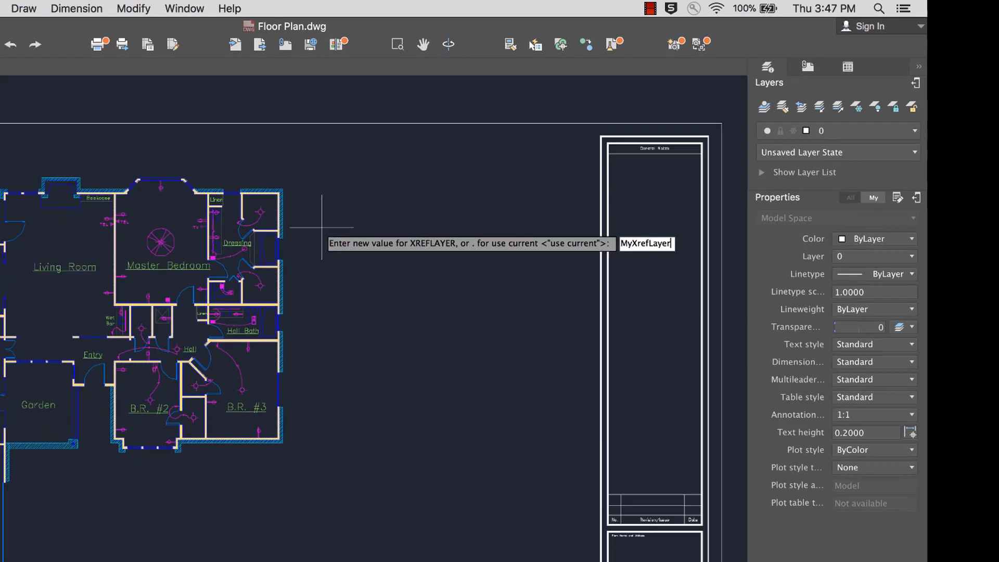
pyautogui.press('Return')
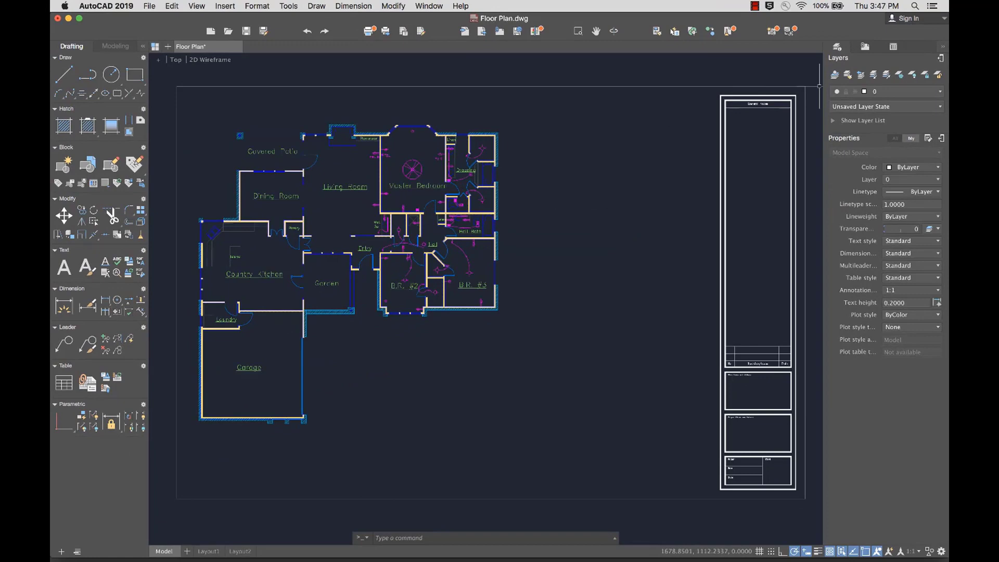
# Attach window_schedule.dwg below the floor plan and select the new reference
pyautogui.click(449, 139)
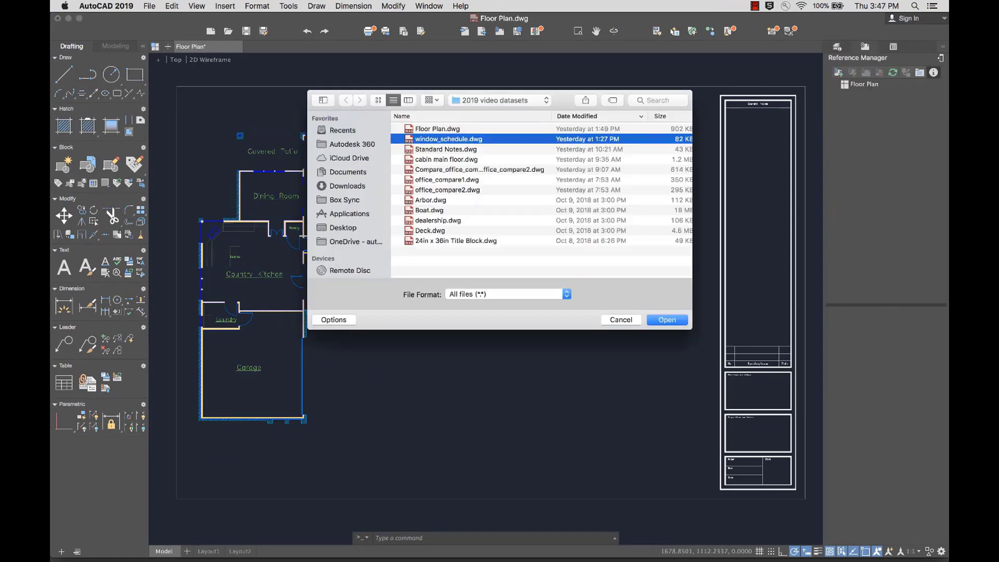
pyautogui.press('Return')
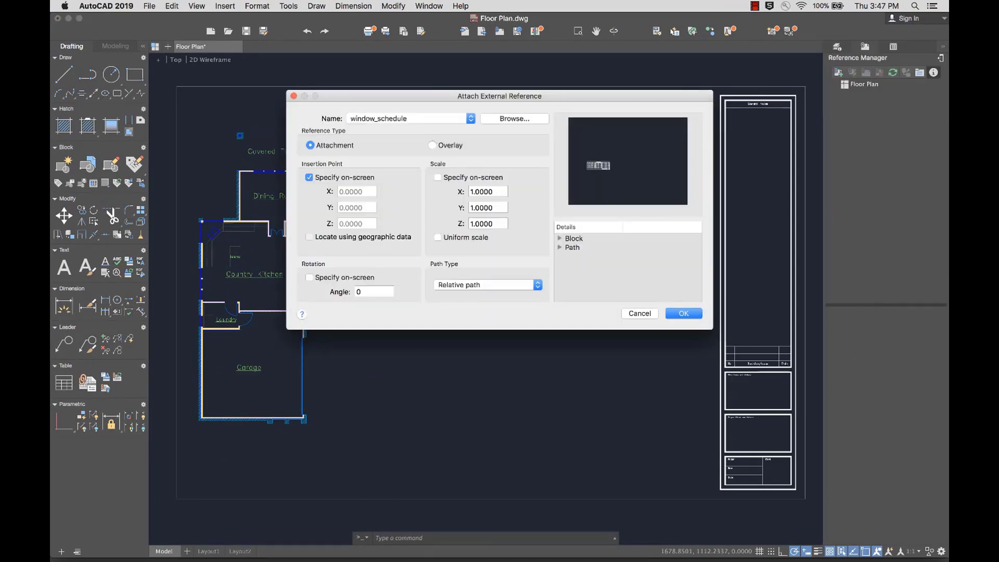
pyautogui.click(683, 313)
pyautogui.click(365, 434)
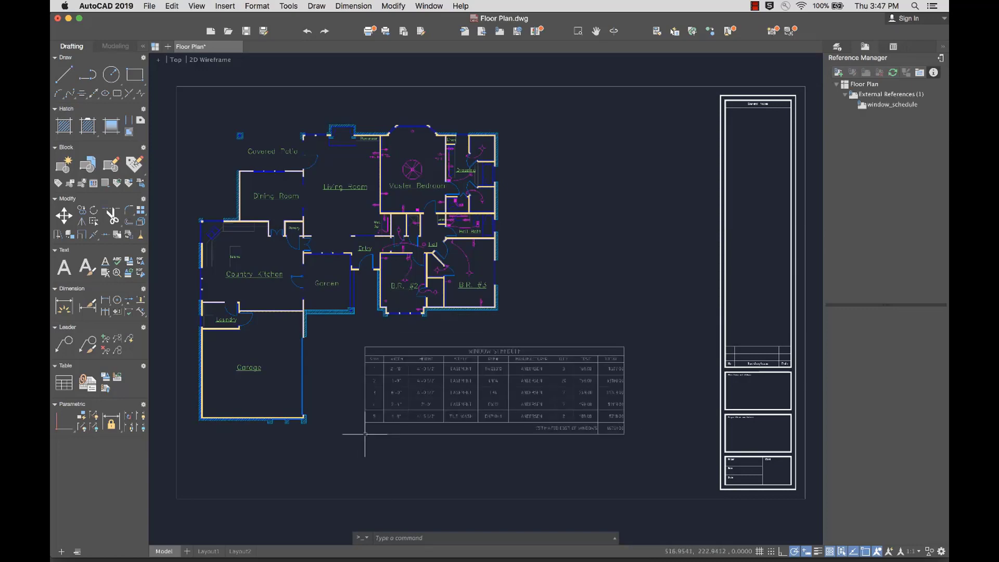
pyautogui.click(365, 419)
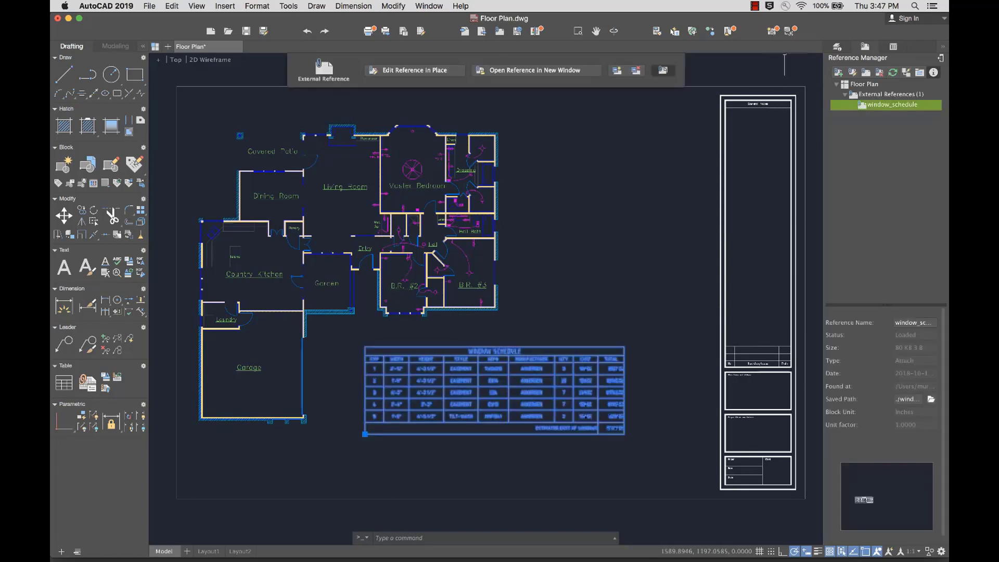
pyautogui.press('super+1')
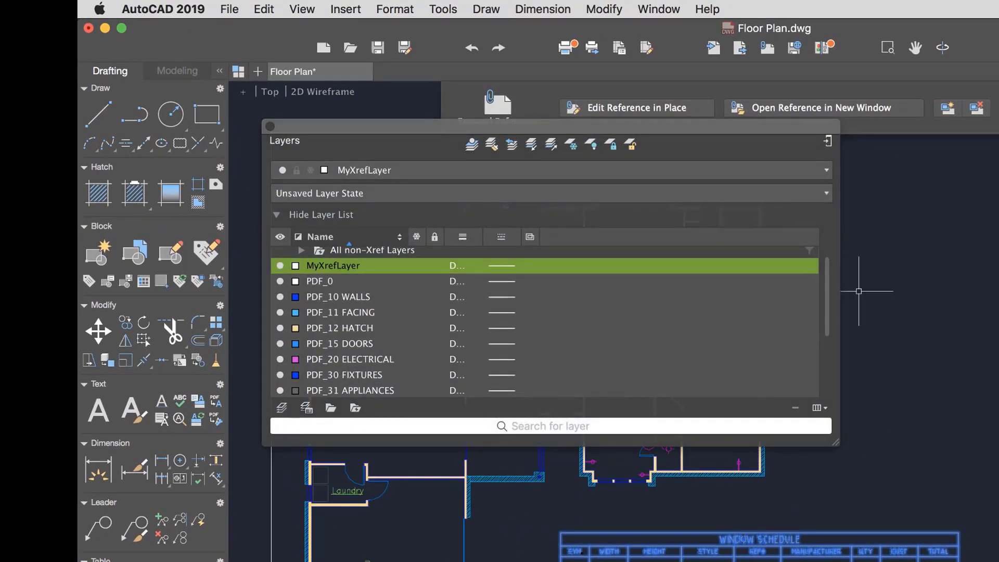
# Under Xref > window_schedule in the layer list, set the layer colour to Yellow
pyautogui.scroll(-5, 544, 323)
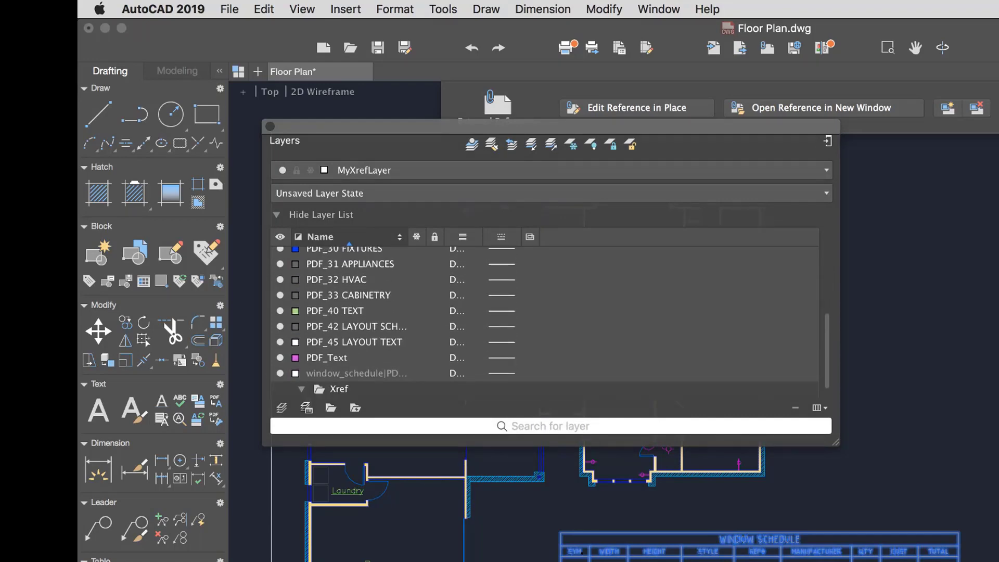
pyautogui.click(302, 389)
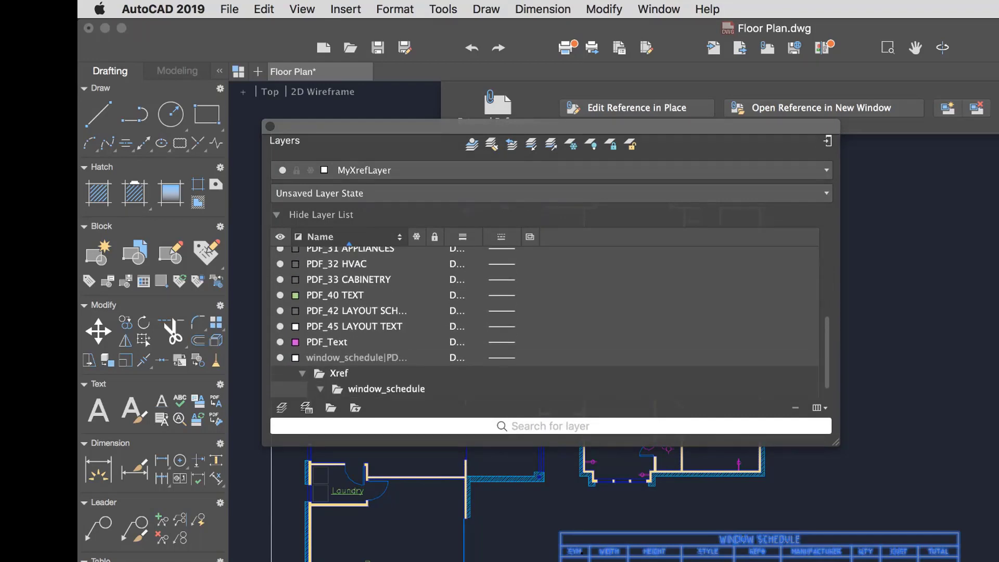
pyautogui.click(320, 389)
pyautogui.click(332, 389)
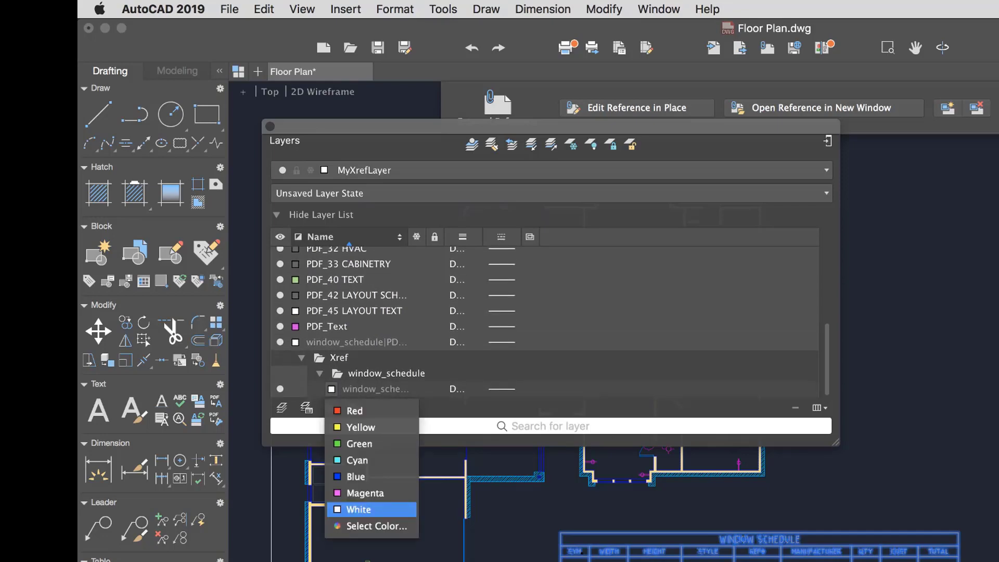
pyautogui.click(364, 427)
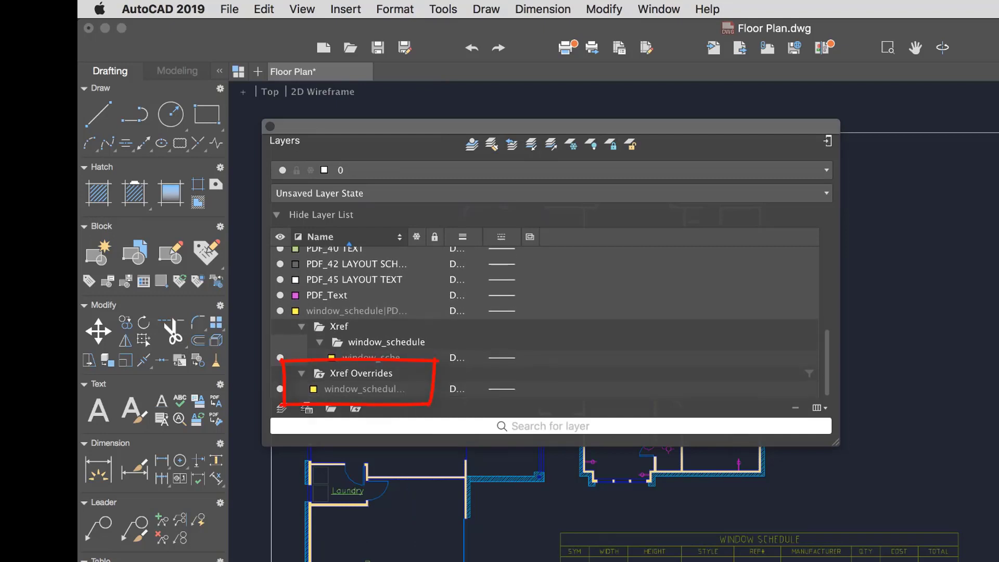
# Reset all properties of the overridden window_schedule layer via Reset Xref Layer Properties > Selected Layers
pyautogui.rightClick(373, 389)
pyautogui.moveTo(403, 436)
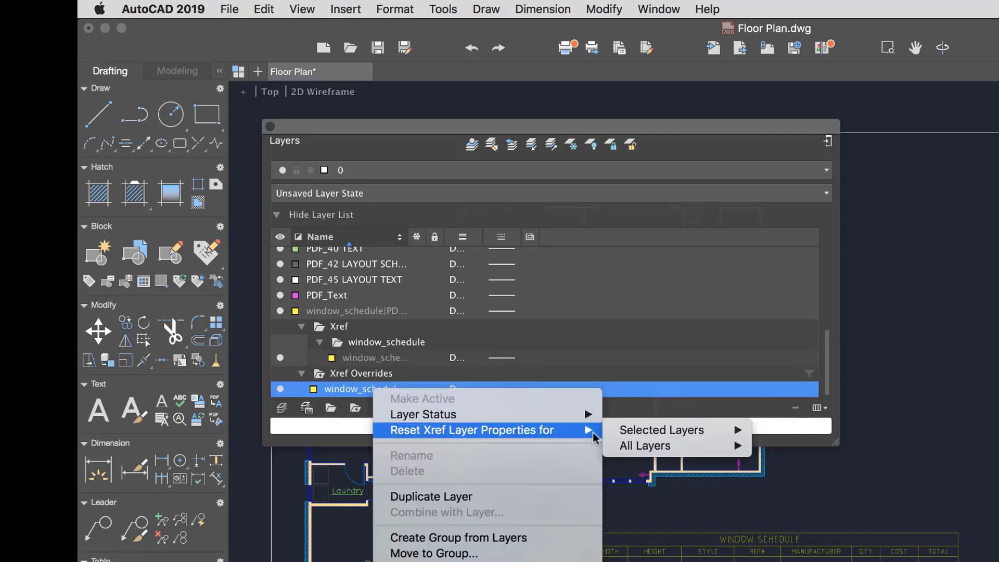
pyautogui.moveTo(630, 437)
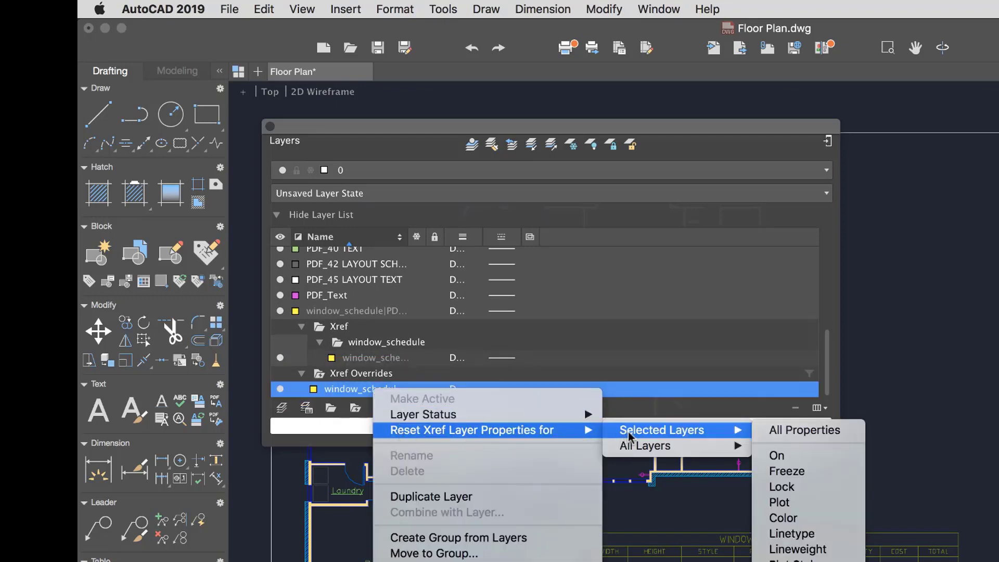
pyautogui.click(784, 430)
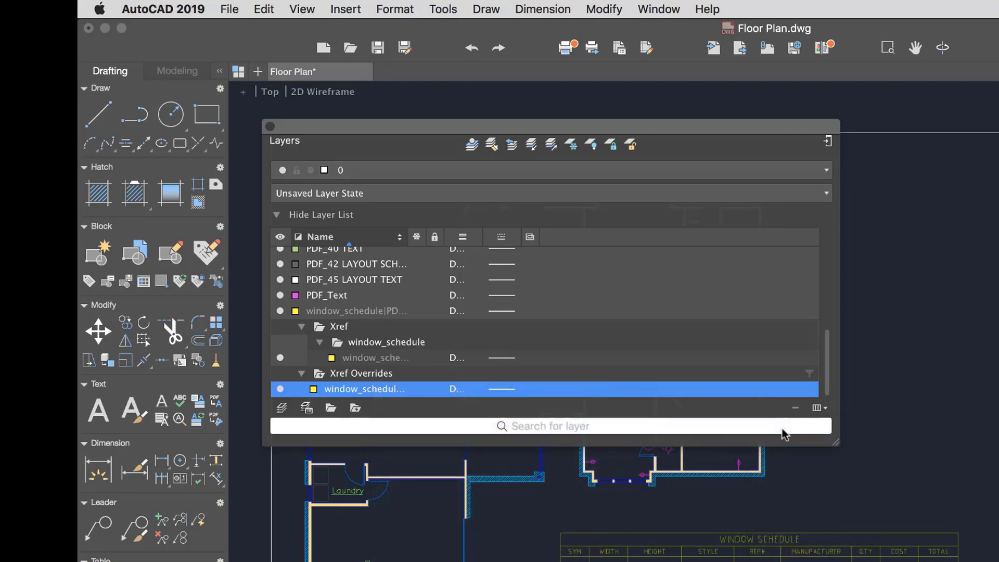